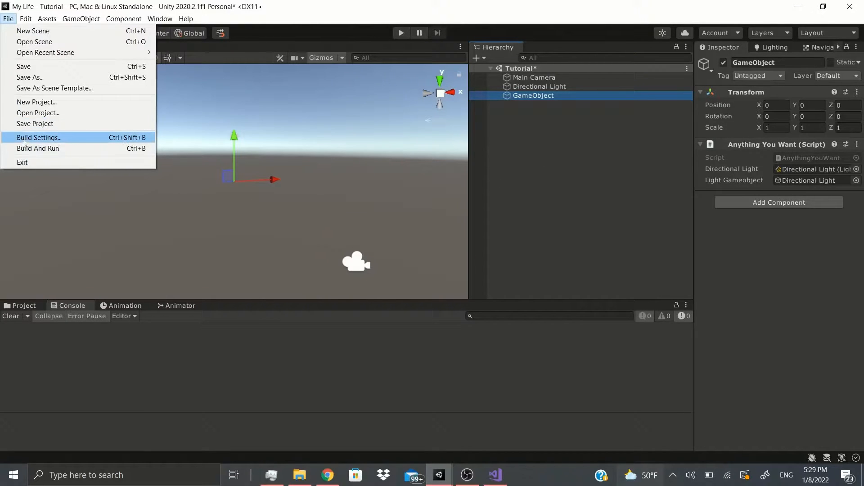
Step: Open the Build Settings and examine the SampleScene and MainScene entries in the list of scenes in the build
{"action": "left_click", "coordinate": [124, 141]}
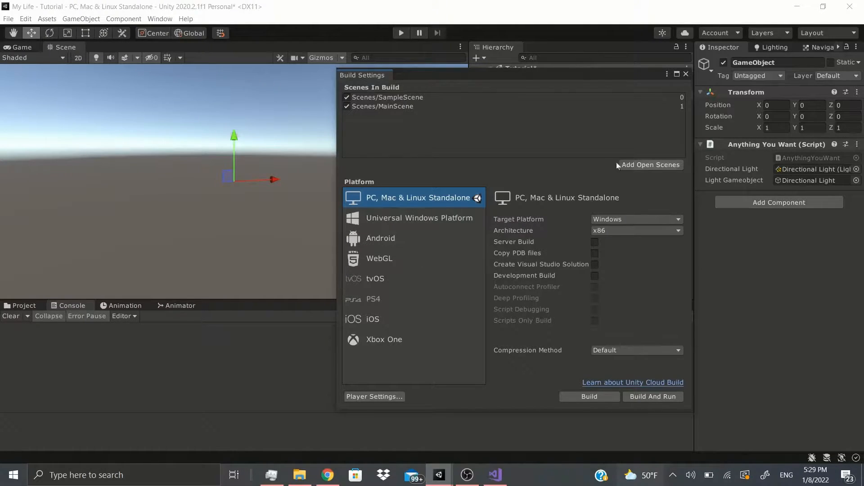
{"action": "left_click_drag", "start_coordinate": [402, 83], "coordinate": [331, 79]}
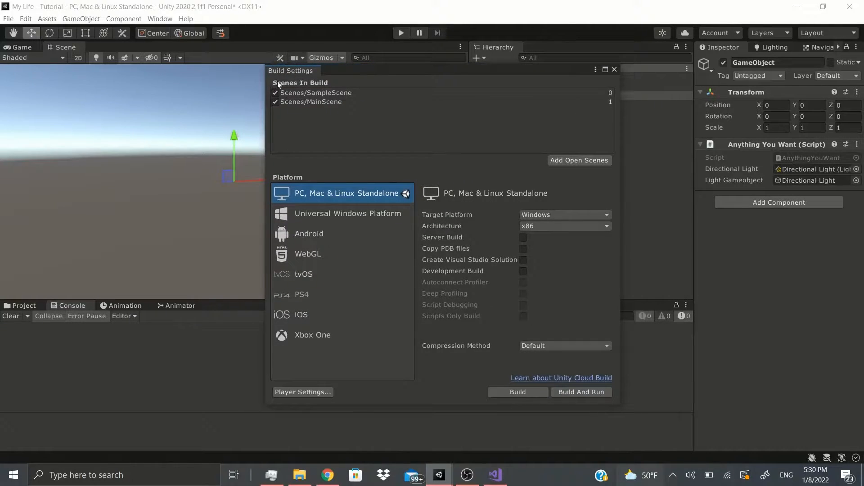
{"action": "left_click", "coordinate": [318, 94]}
{"action": "left_click", "coordinate": [316, 102]}
{"action": "left_click", "coordinate": [318, 94]}
{"action": "left_click", "coordinate": [321, 102]}
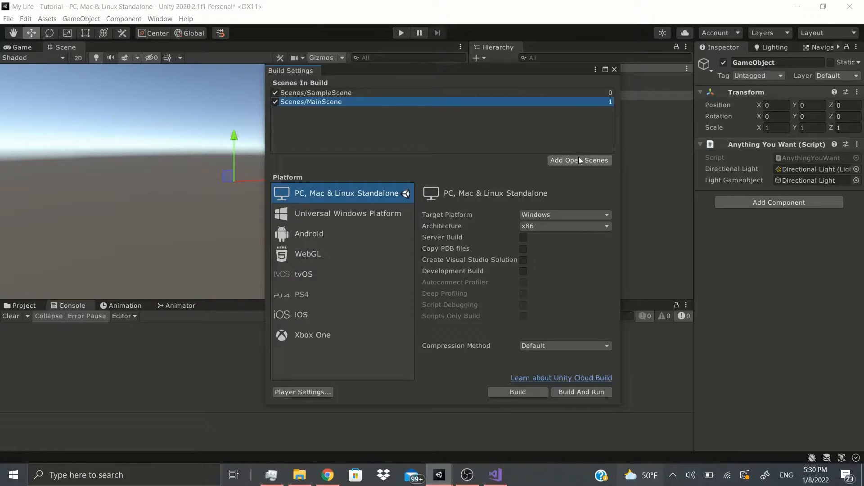
Step: Add the open Tutorial scene to the scenes in the build and remove it from the list again
{"action": "left_click", "coordinate": [562, 164]}
{"action": "left_click", "coordinate": [310, 112]}
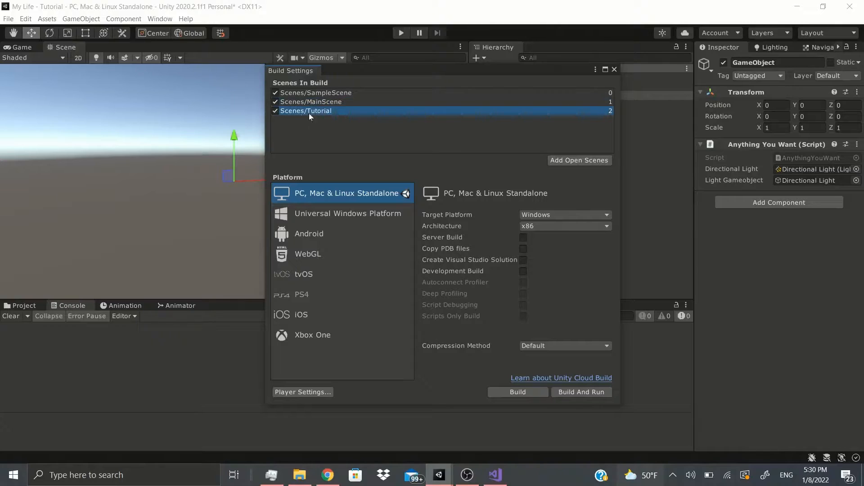
{"action": "right_click", "coordinate": [301, 112]}
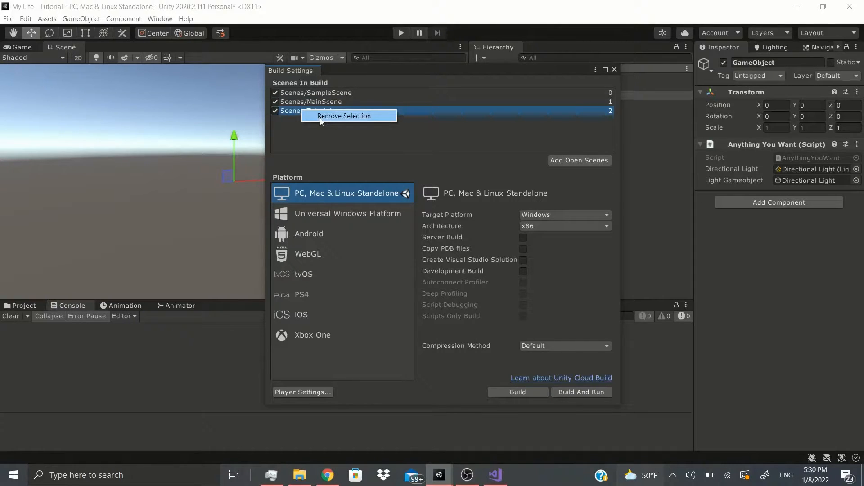
{"action": "left_click", "coordinate": [322, 118]}
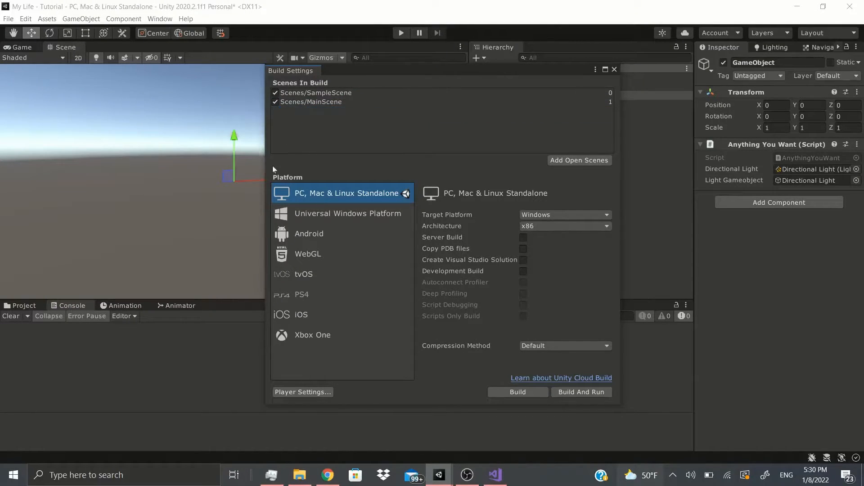
Step: Show the project's Scenes folder and reposition the Build Settings window over the editor
{"action": "left_click", "coordinate": [22, 307]}
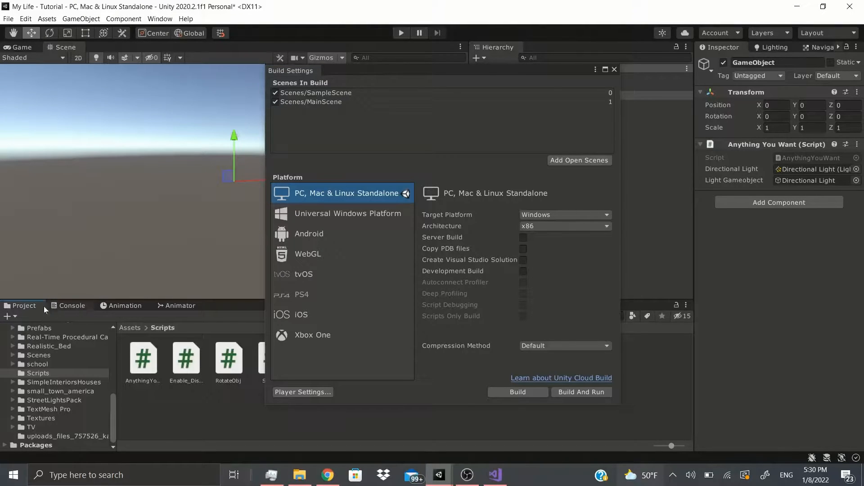
{"action": "left_click", "coordinate": [149, 330]}
{"action": "left_click", "coordinate": [168, 228]}
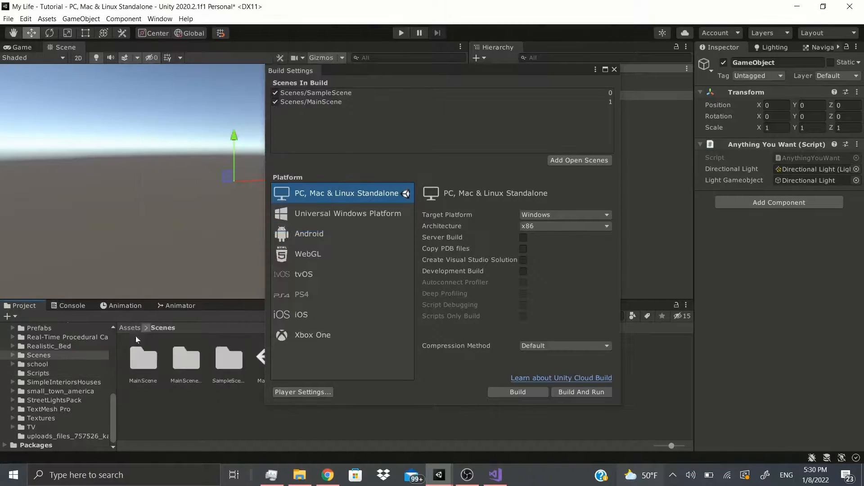
{"action": "left_click_drag", "start_coordinate": [427, 73], "coordinate": [532, 80]}
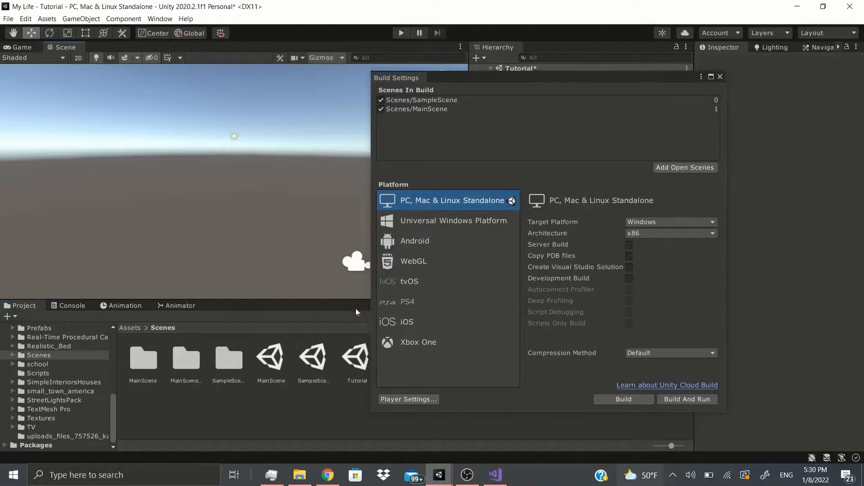
{"action": "left_click_drag", "start_coordinate": [361, 352], "coordinate": [359, 42]}
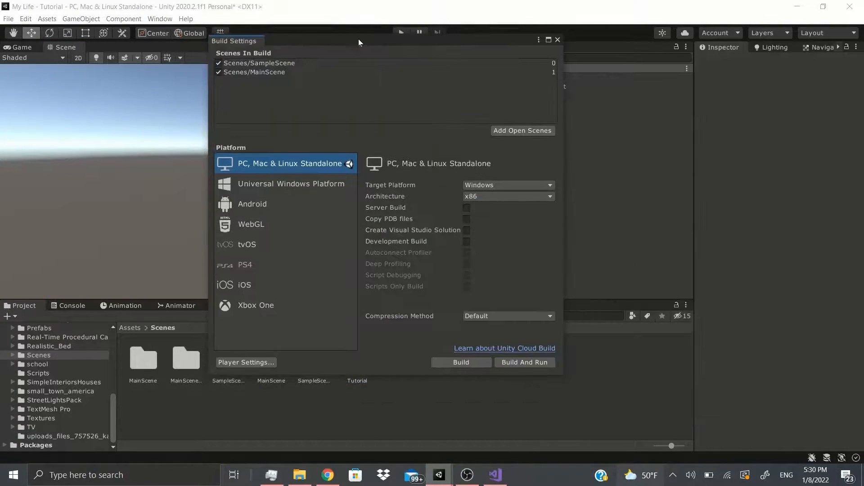
Step: Compare the build options of Universal Windows Platform and Android with those of PC, Mac & Linux Standalone
{"action": "left_click", "coordinate": [279, 178]}
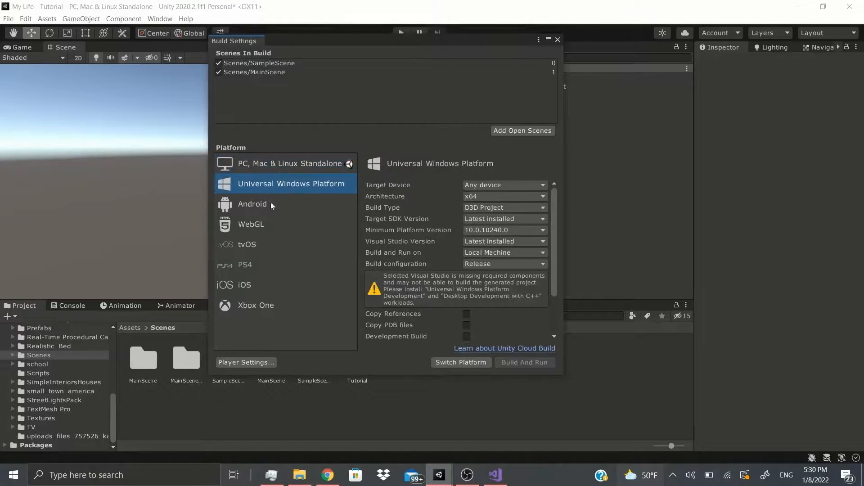
{"action": "left_click", "coordinate": [283, 167]}
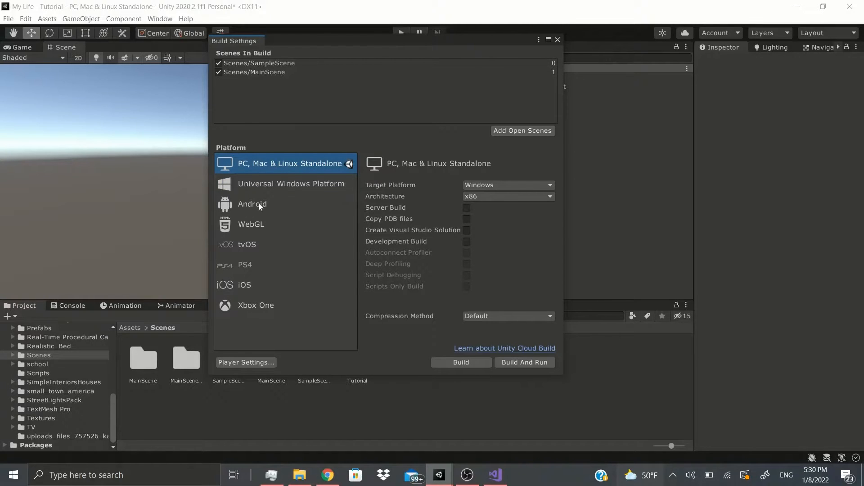
{"action": "left_click", "coordinate": [246, 207]}
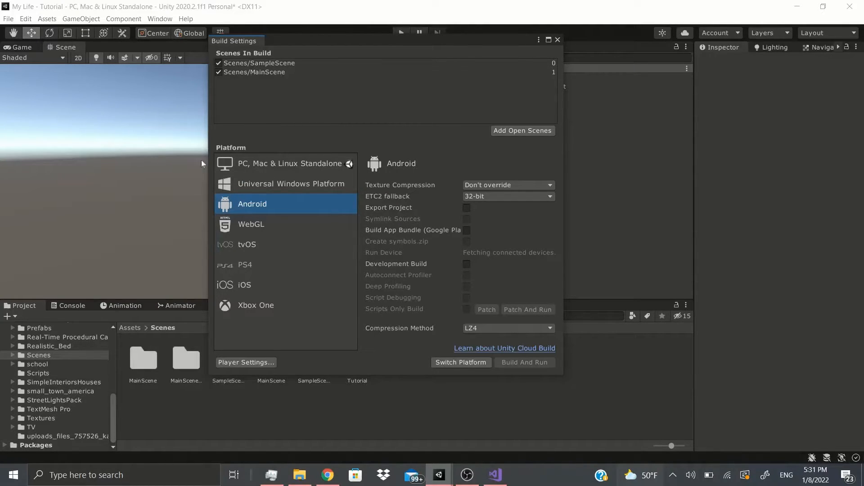
{"action": "left_click", "coordinate": [296, 166]}
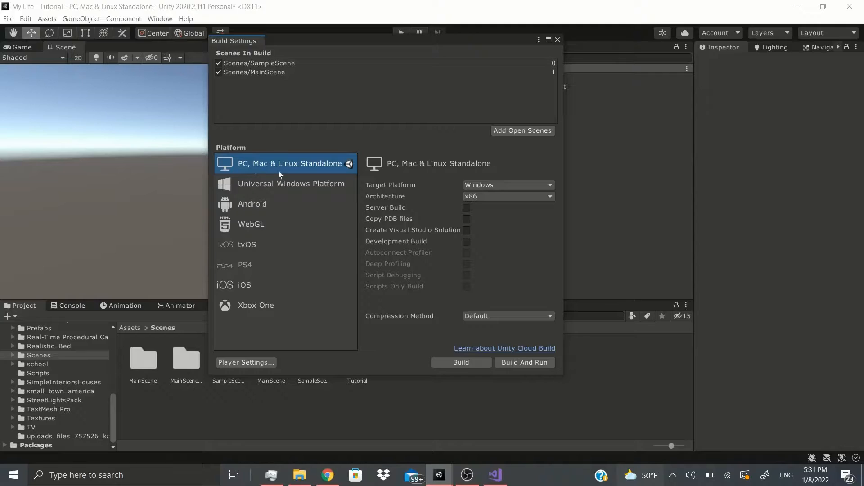
{"action": "left_click", "coordinate": [288, 204]}
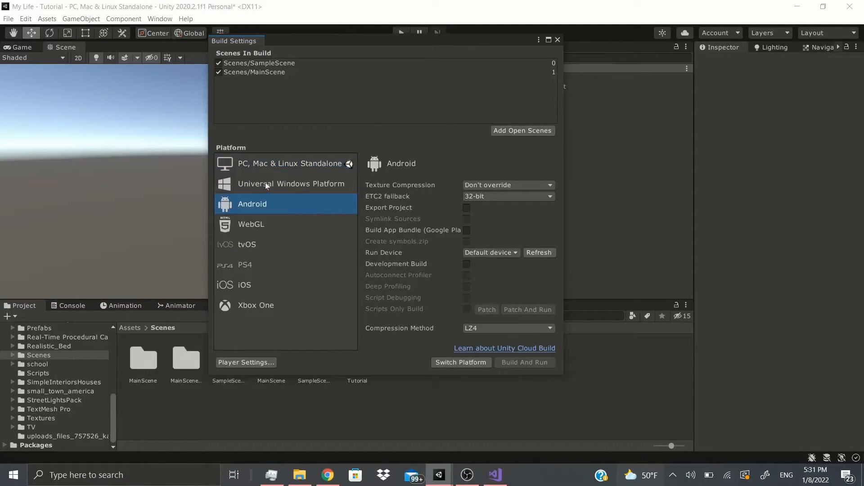
{"action": "left_click", "coordinate": [272, 165]}
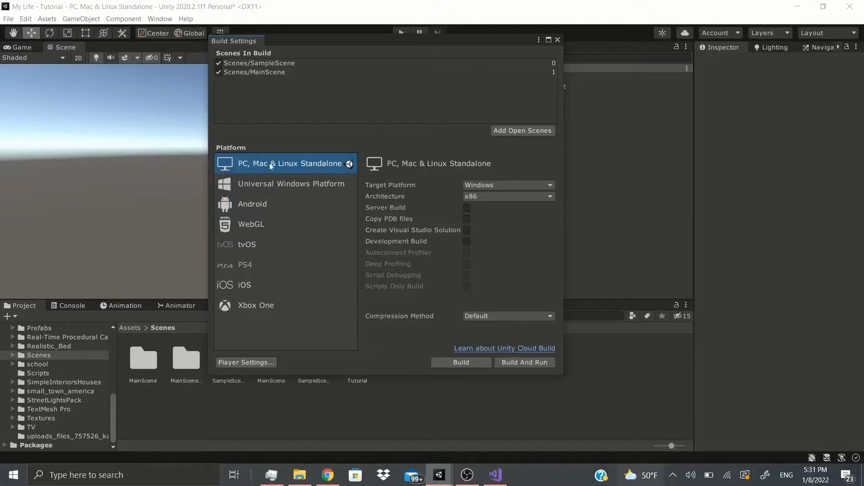
Step: Look through the build options of every platform from Universal Windows Platform to Xbox One, and return to PC, Mac & Linux Standalone
{"action": "left_click", "coordinate": [294, 190]}
{"action": "left_click", "coordinate": [266, 205]}
{"action": "left_click", "coordinate": [247, 223]}
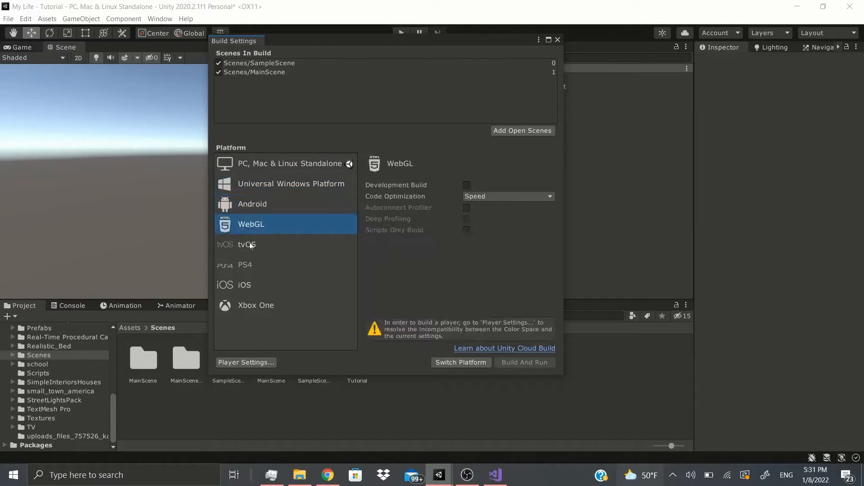
{"action": "left_click", "coordinate": [232, 244]}
{"action": "left_click", "coordinate": [239, 264]}
{"action": "left_click", "coordinate": [246, 291]}
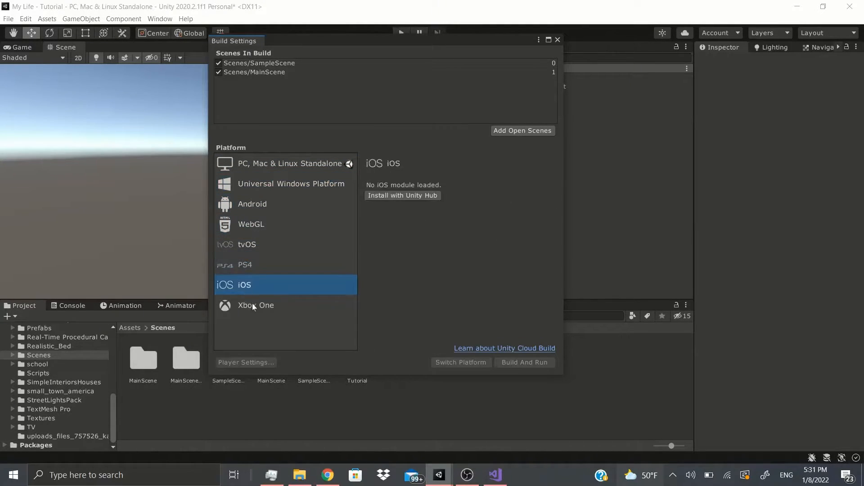
{"action": "left_click", "coordinate": [252, 304]}
{"action": "left_click", "coordinate": [294, 168]}
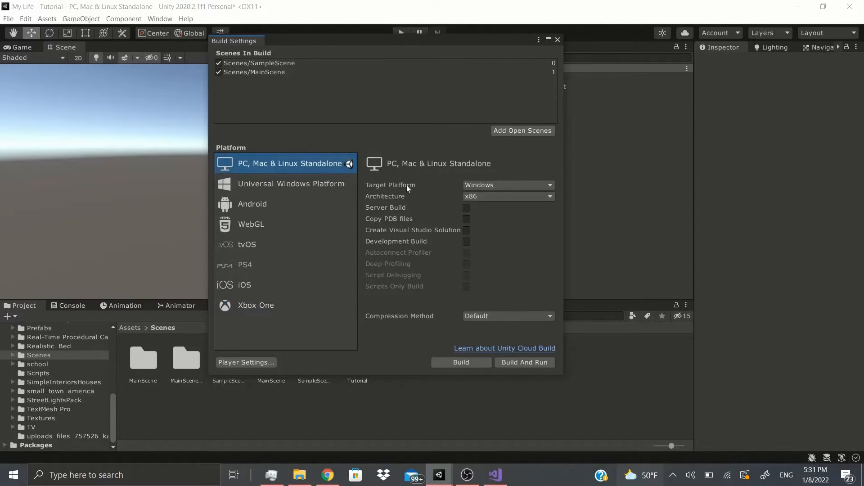
Step: Set the standalone build's target platform to Linux and try the Development Build option on and off
{"action": "left_click", "coordinate": [474, 187]}
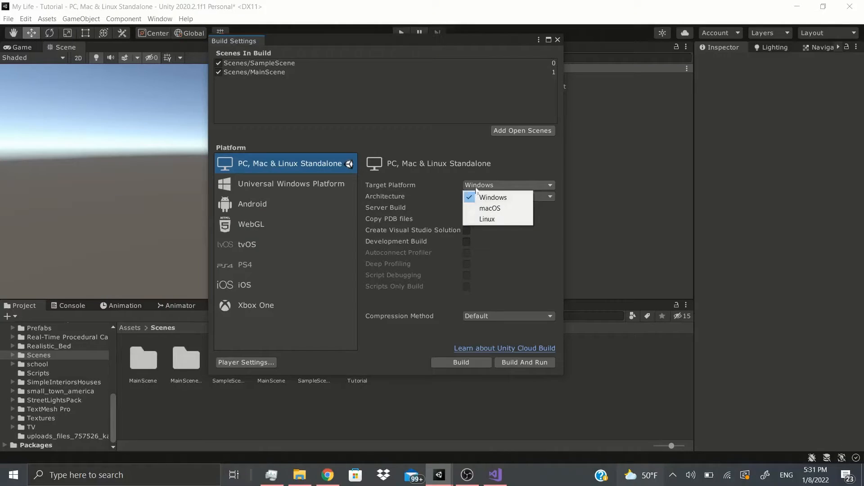
{"action": "left_click", "coordinate": [486, 220]}
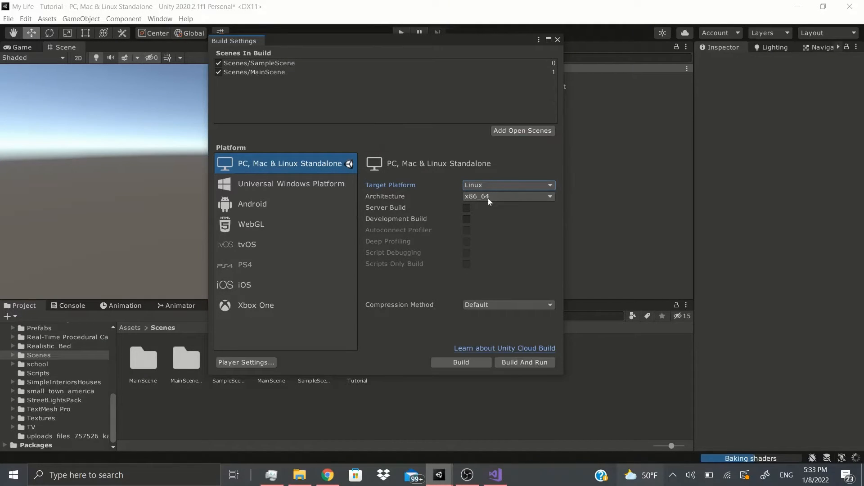
{"action": "left_click", "coordinate": [488, 198]}
{"action": "left_click", "coordinate": [389, 184]}
{"action": "left_click", "coordinate": [472, 185]}
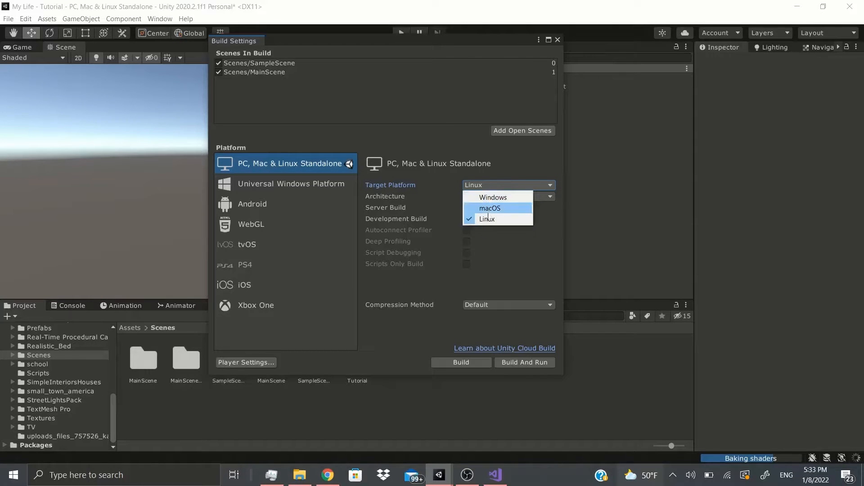
{"action": "left_click", "coordinate": [449, 158]}
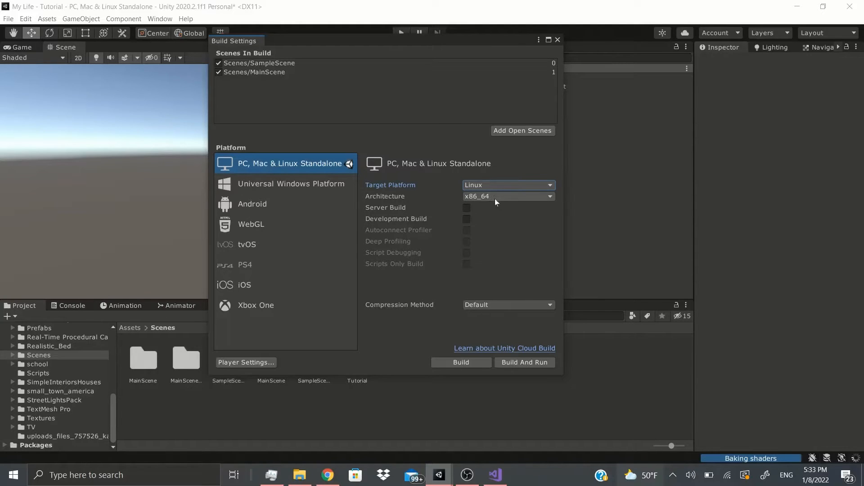
{"action": "left_click", "coordinate": [465, 219]}
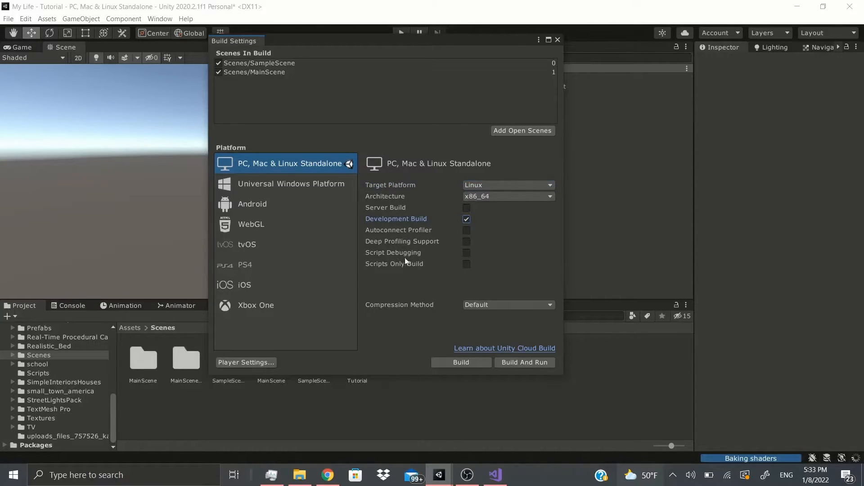
{"action": "left_click", "coordinate": [467, 219]}
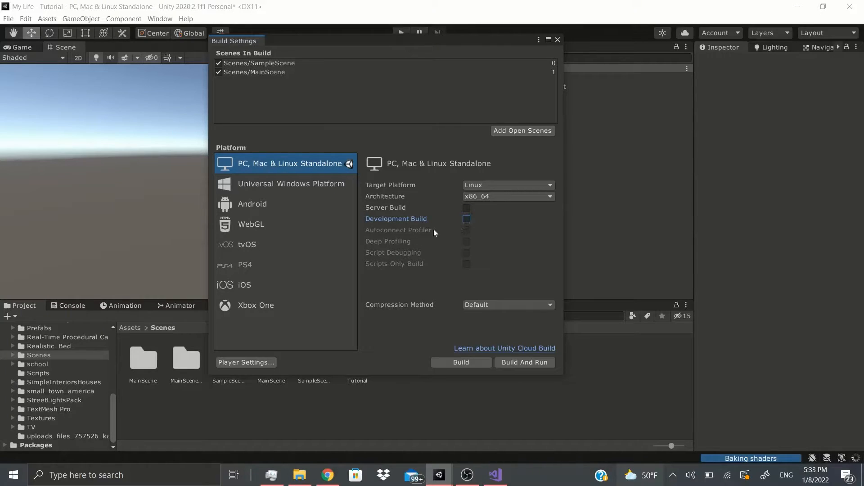
Step: Review the build options of Universal Windows Platform, Android, WebGL and Xbox One, return to the standalone platform and close the Build Settings
{"action": "left_click", "coordinate": [295, 191]}
{"action": "left_click", "coordinate": [484, 188]}
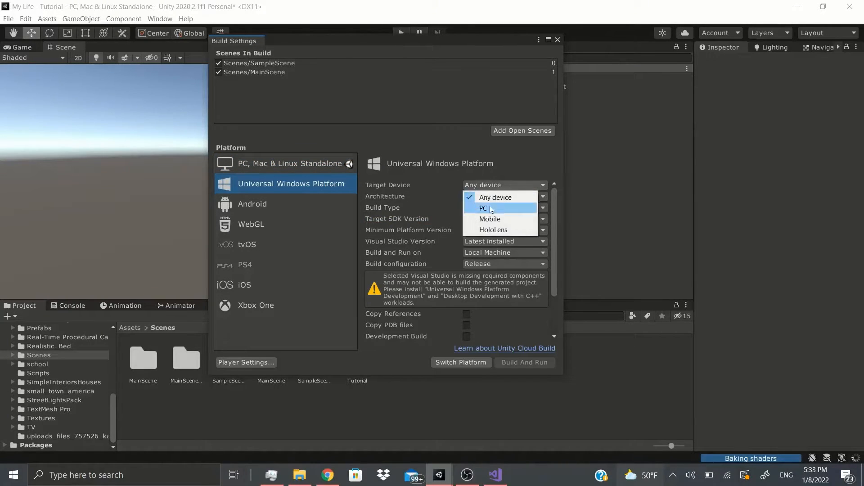
{"action": "left_click", "coordinate": [429, 212]}
{"action": "scroll", "coordinate": [370, 284], "scroll_direction": "down", "scroll_amount": 3}
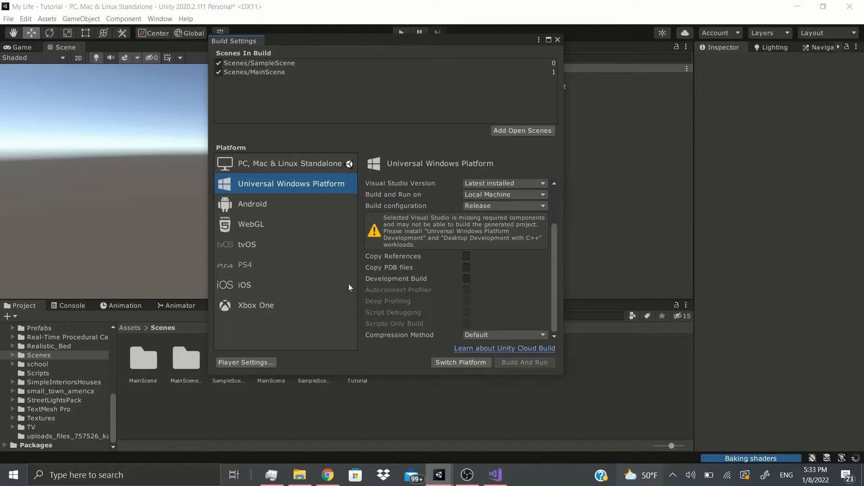
{"action": "left_click", "coordinate": [306, 205]}
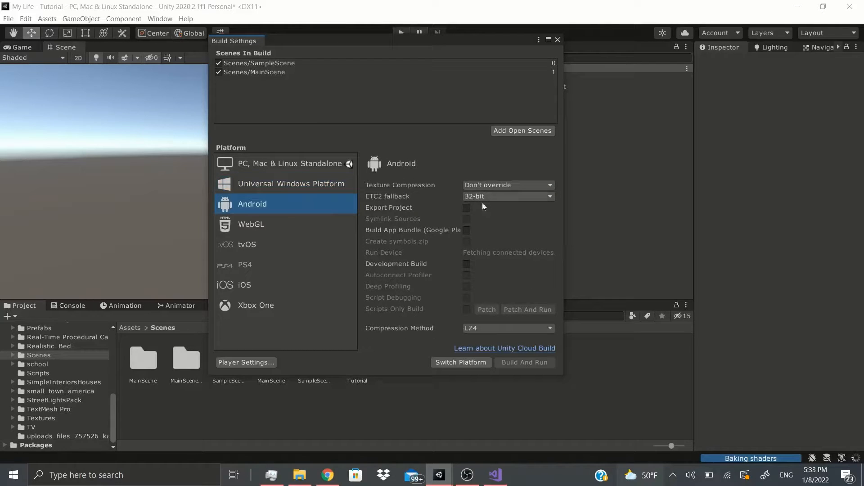
{"action": "left_click", "coordinate": [259, 164]}
{"action": "left_click", "coordinate": [280, 186]}
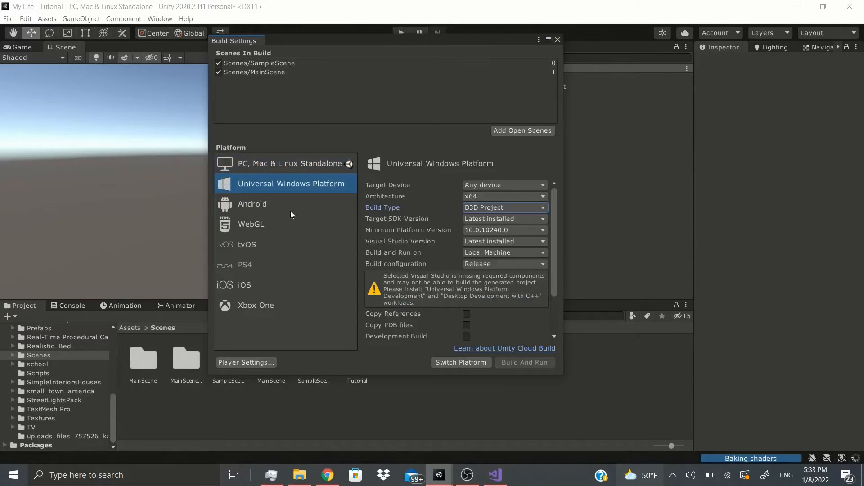
{"action": "left_click", "coordinate": [267, 225]}
{"action": "left_click", "coordinate": [248, 304]}
{"action": "left_click", "coordinate": [244, 177]}
{"action": "left_click", "coordinate": [261, 167]}
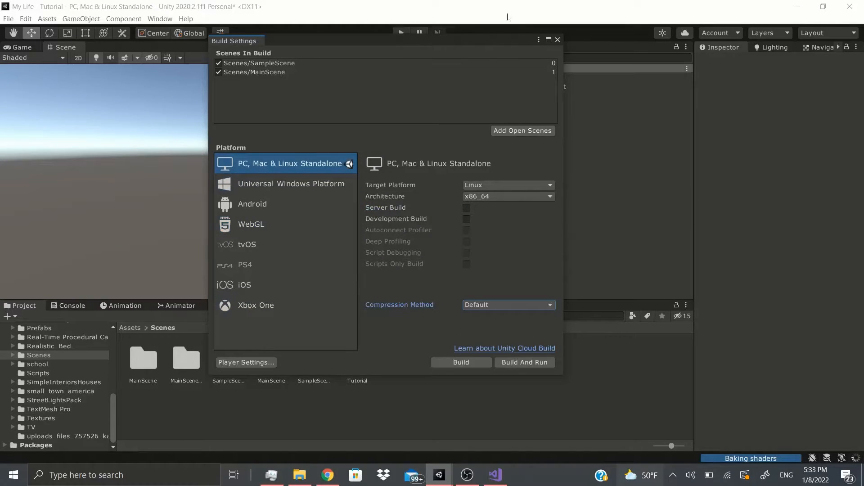
{"action": "left_click", "coordinate": [558, 40]}
Step: Save the project along with the modified Tutorial scene
{"action": "left_click", "coordinate": [9, 19]}
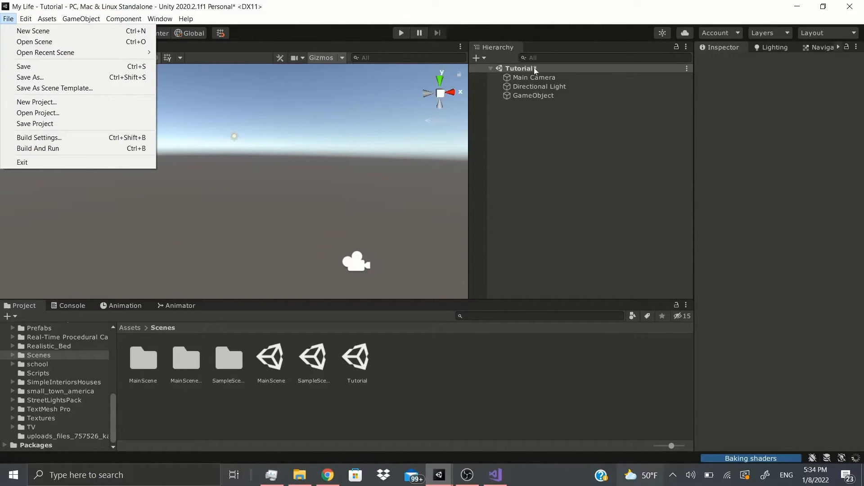
{"action": "left_click", "coordinate": [100, 123]}
{"action": "left_click", "coordinate": [8, 18]}
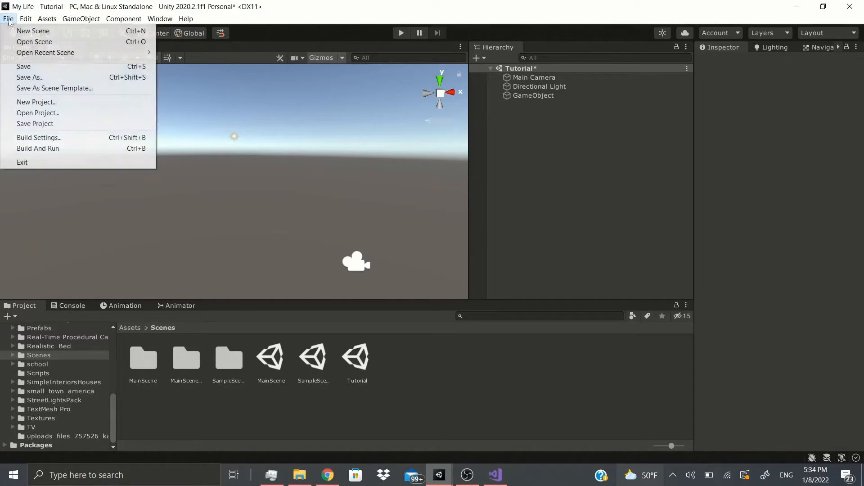
{"action": "left_click", "coordinate": [85, 123]}
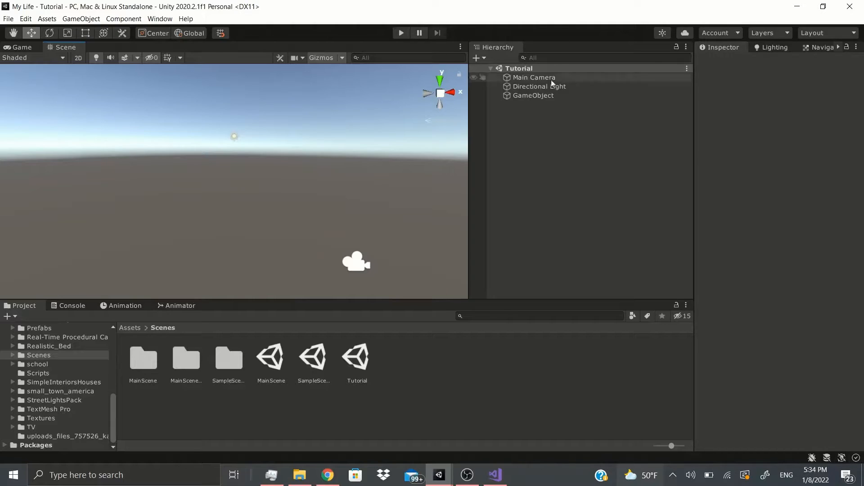
Step: Select GameObject in the Tutorial scene's hierarchy
{"action": "left_click", "coordinate": [8, 19]}
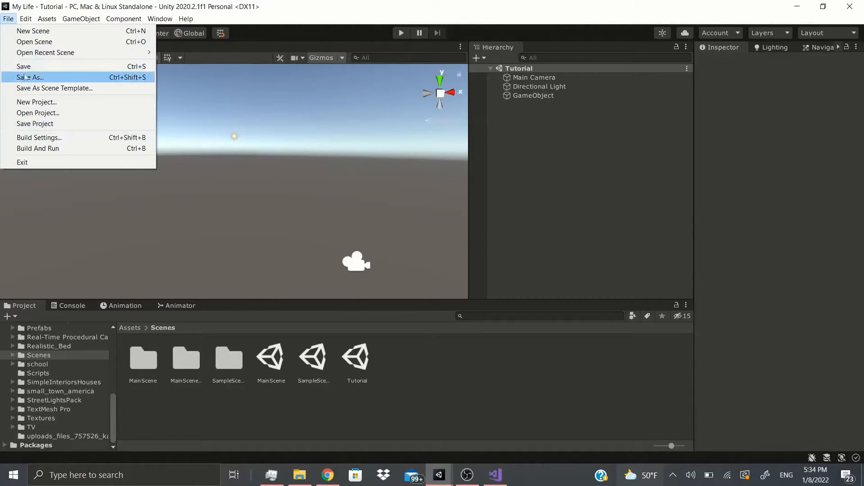
{"action": "left_click", "coordinate": [535, 120]}
{"action": "left_click", "coordinate": [536, 100]}
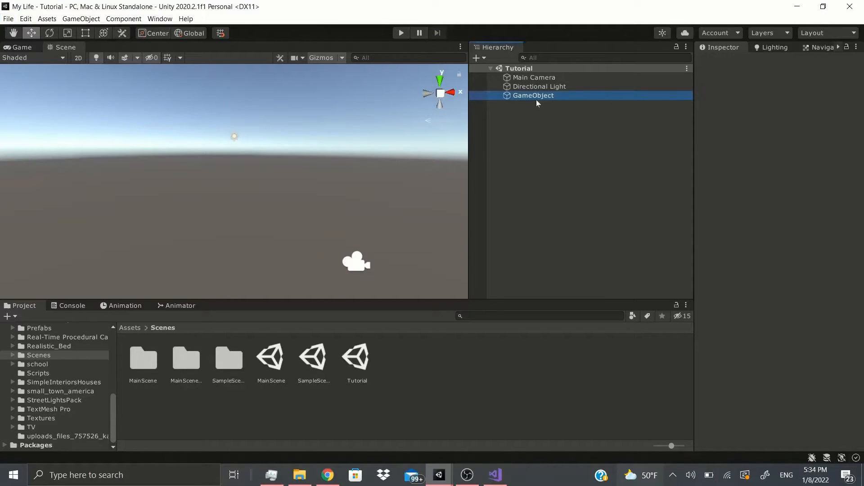
Step: Remove the added component from GameObject, leaving only its Transform, and save the change
{"action": "right_click", "coordinate": [766, 144]}
{"action": "left_click", "coordinate": [788, 170]}
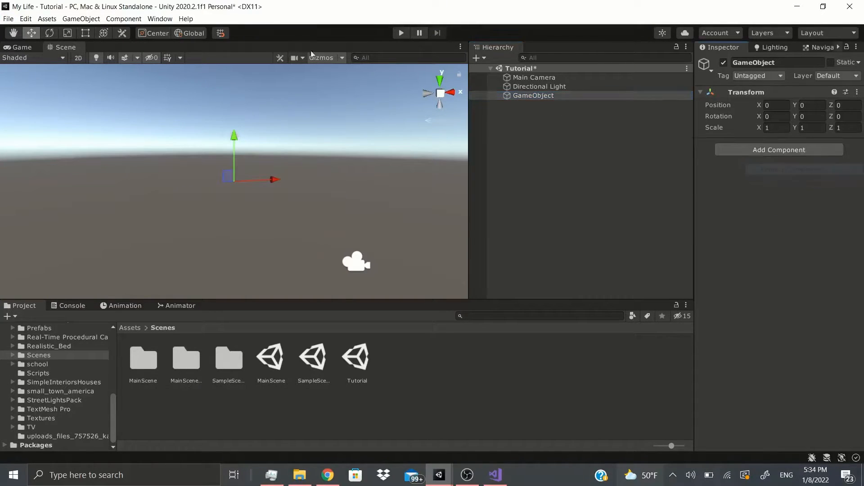
{"action": "left_click", "coordinate": [8, 18]}
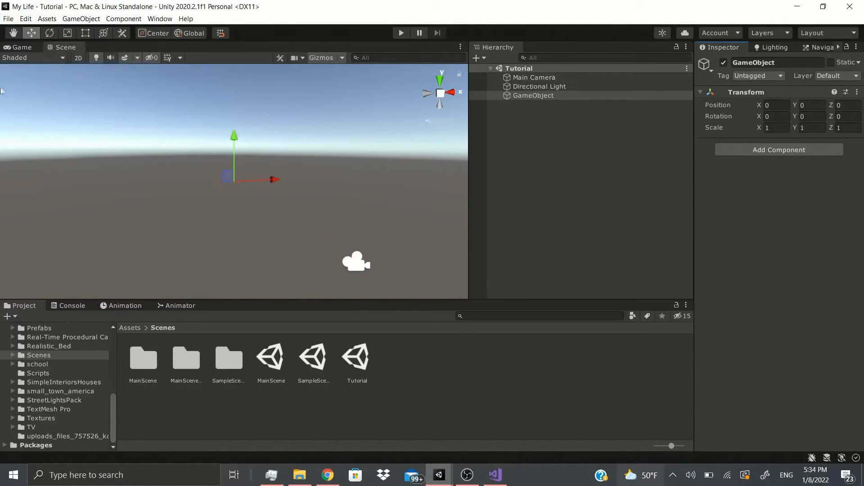
Step: Look at the windows for opening an existing project and creating a new one, closing both without choosing anything
{"action": "left_click", "coordinate": [8, 18]}
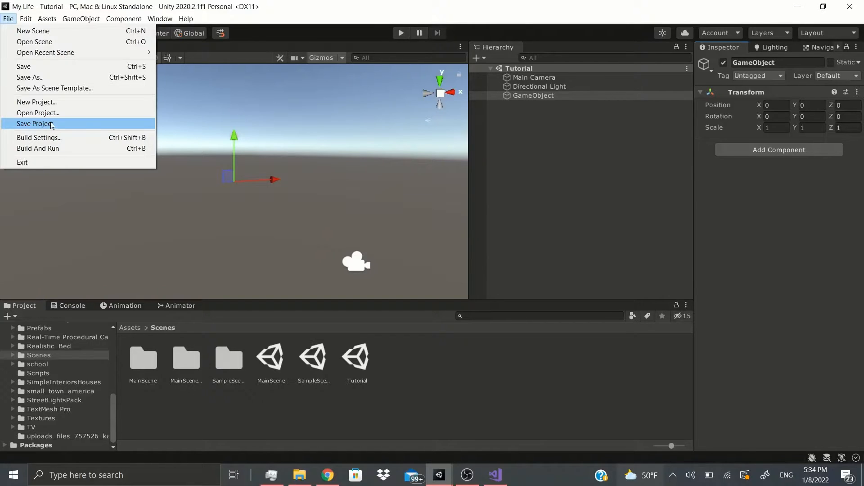
{"action": "left_click", "coordinate": [39, 112]}
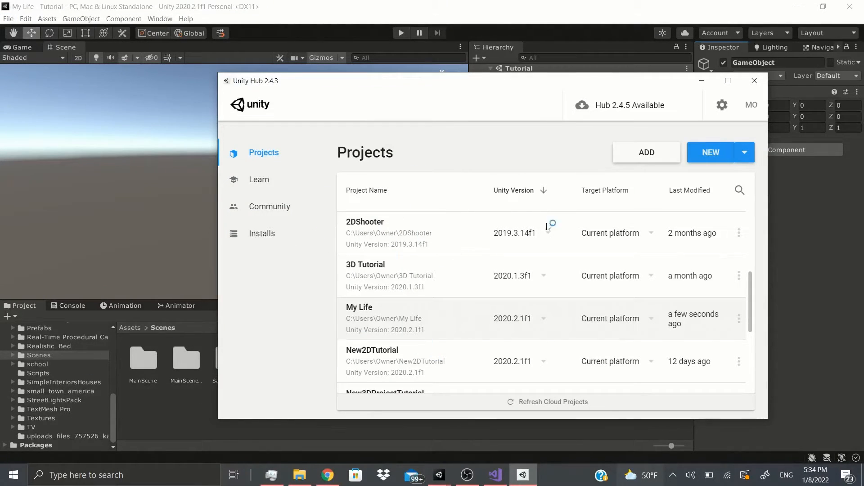
{"action": "left_click", "coordinate": [754, 81]}
{"action": "left_click", "coordinate": [8, 19]}
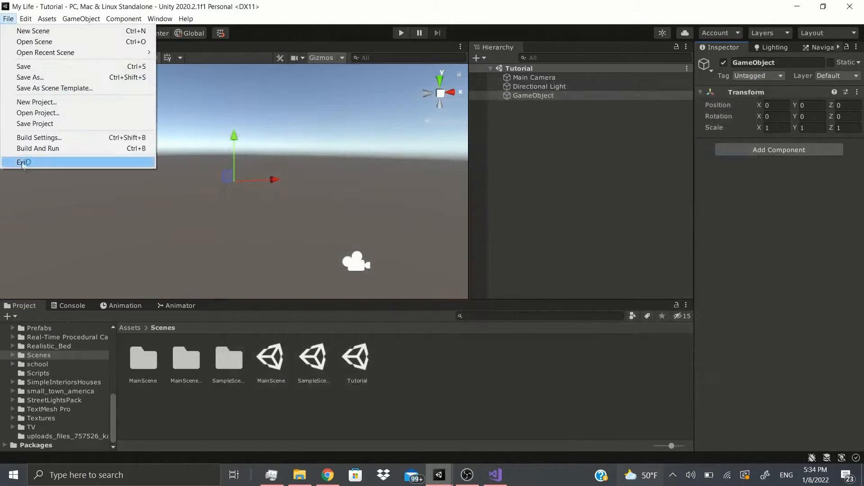
{"action": "left_click", "coordinate": [41, 103]}
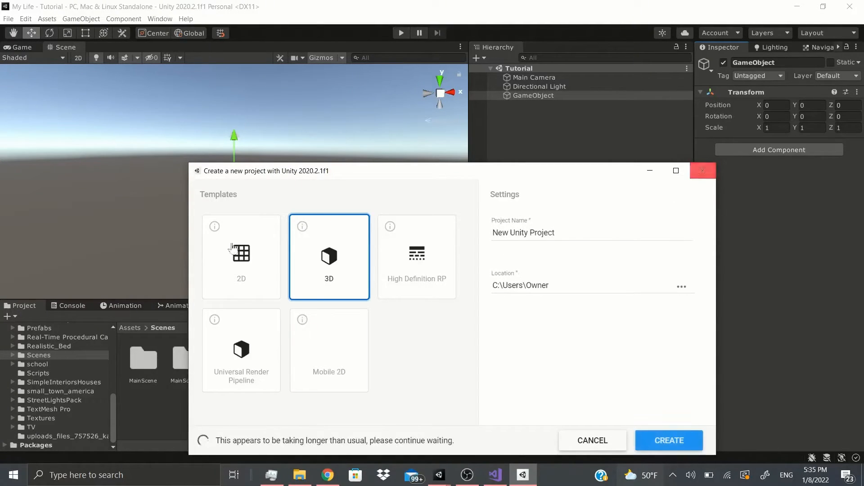
{"action": "left_click", "coordinate": [702, 172]}
{"action": "left_click", "coordinate": [8, 19]}
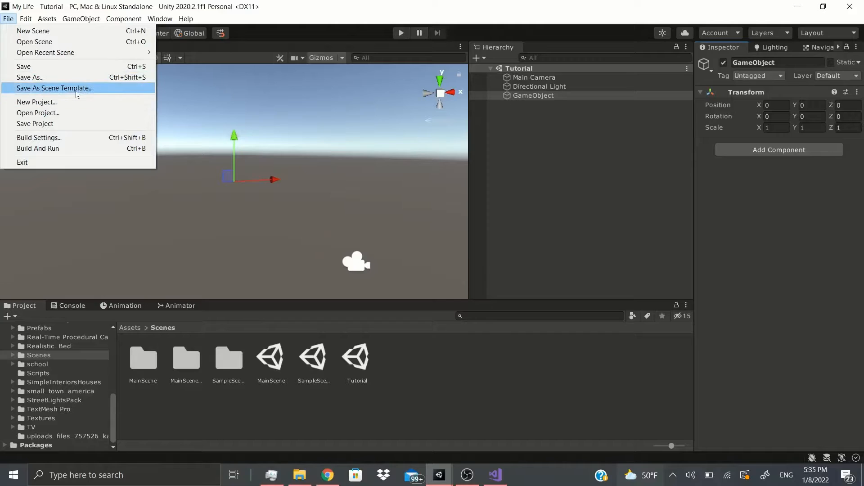
{"action": "left_click", "coordinate": [231, 200]}
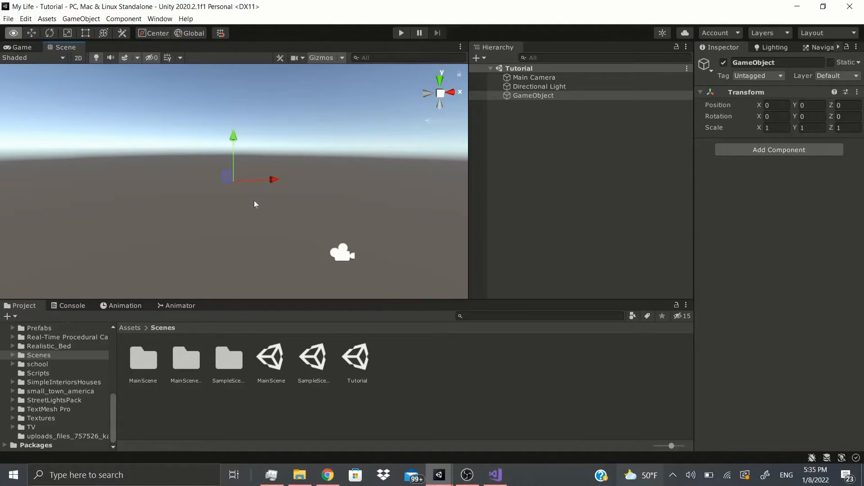
Step: Add a 3D cube to the Tutorial scene and flatten it into a floor with scale X 22.1, Y 0.1, Z 31.27
{"action": "right_click", "coordinate": [621, 243]}
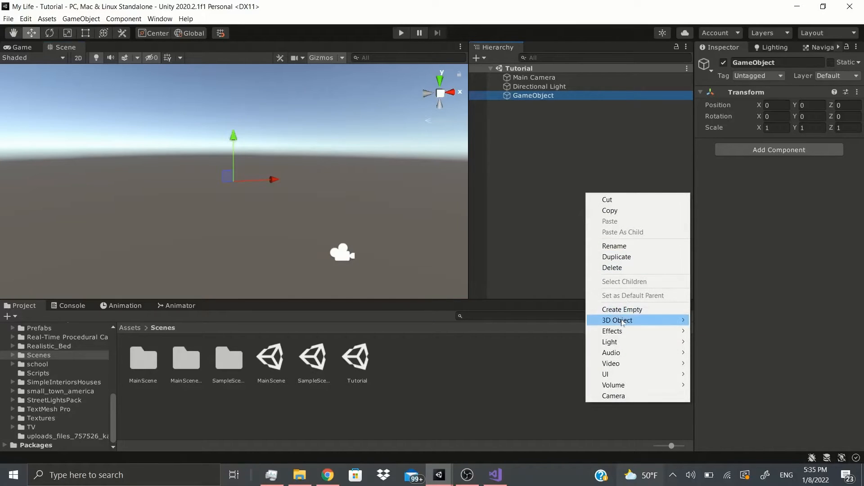
{"action": "mouse_move", "coordinate": [617, 320]}
{"action": "left_click", "coordinate": [711, 320]}
{"action": "left_click_drag", "start_coordinate": [760, 128], "coordinate": [618, 171]}
{"action": "left_click_drag", "start_coordinate": [796, 130], "coordinate": [288, 188]}
{"action": "type", "text": "0.1"}
{"action": "scroll", "coordinate": [284, 184], "scroll_direction": "down", "scroll_amount": 3}
{"action": "scroll", "coordinate": [273, 186], "scroll_direction": "up", "scroll_amount": 1}
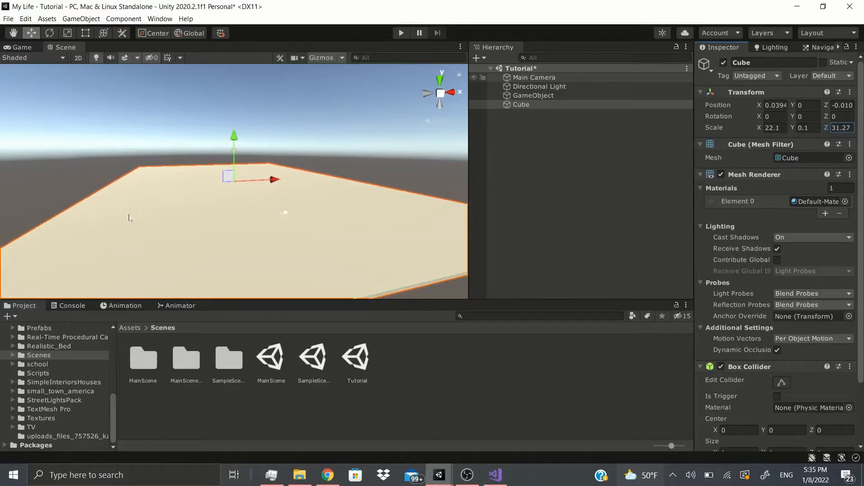
{"action": "scroll", "coordinate": [158, 216], "scroll_direction": "up", "scroll_amount": 3}
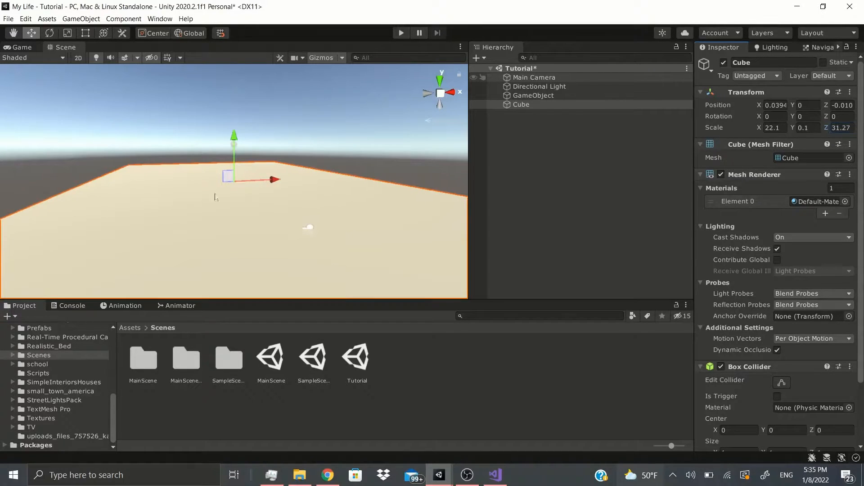
{"action": "right_click_drag", "start_coordinate": [271, 140], "coordinate": [227, 160]}
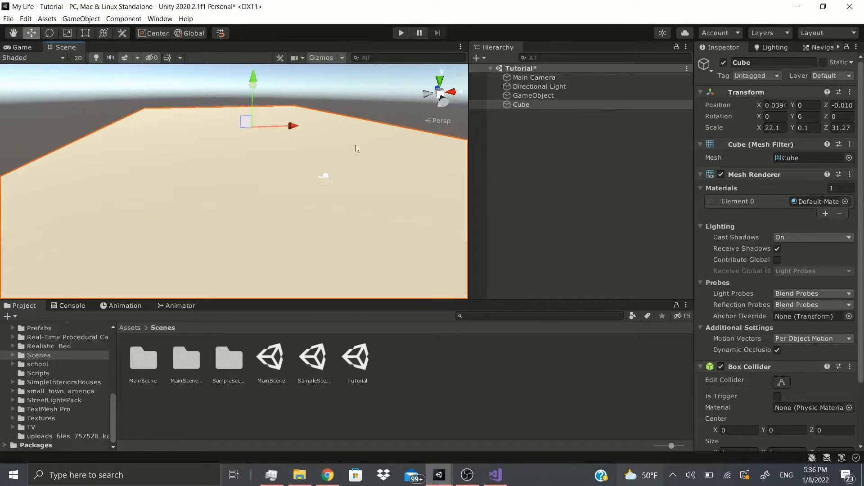
Step: Open the Old Nightstand folder inside the project's Assets
{"action": "left_click", "coordinate": [145, 329]}
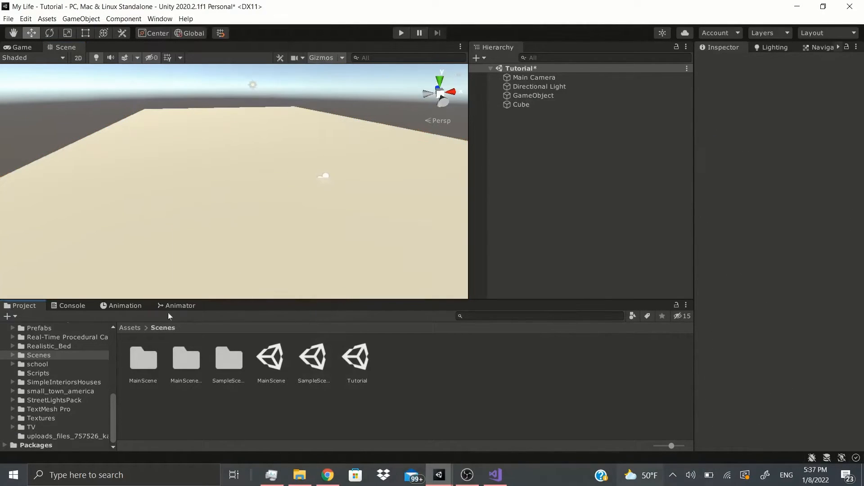
{"action": "left_click", "coordinate": [147, 329]}
{"action": "left_click", "coordinate": [198, 164]}
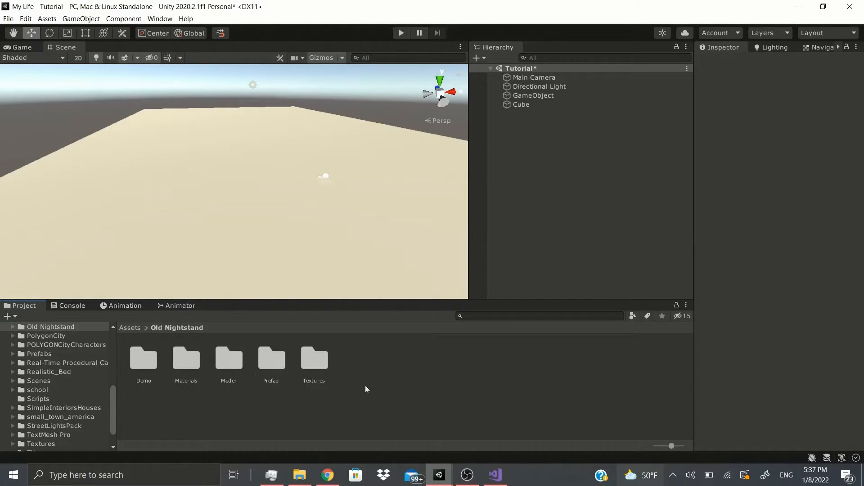
Step: Switch to Chrome, view the Old Nightstand asset's details in the Unity Asset Store, and return to Unity
{"action": "left_click", "coordinate": [328, 475]}
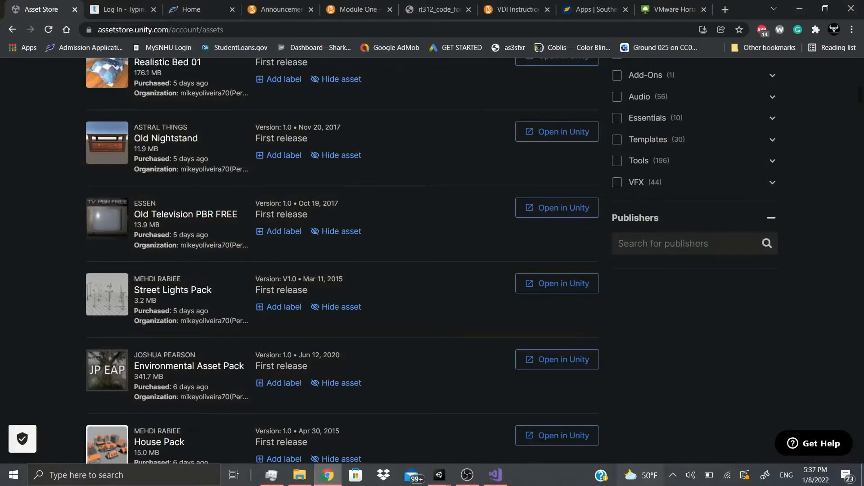
{"action": "left_click", "coordinate": [177, 139]}
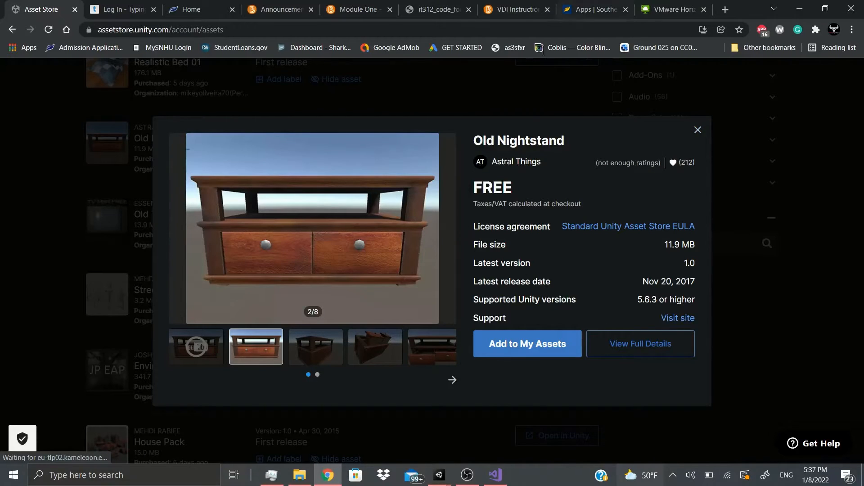
{"action": "left_click", "coordinate": [439, 474]}
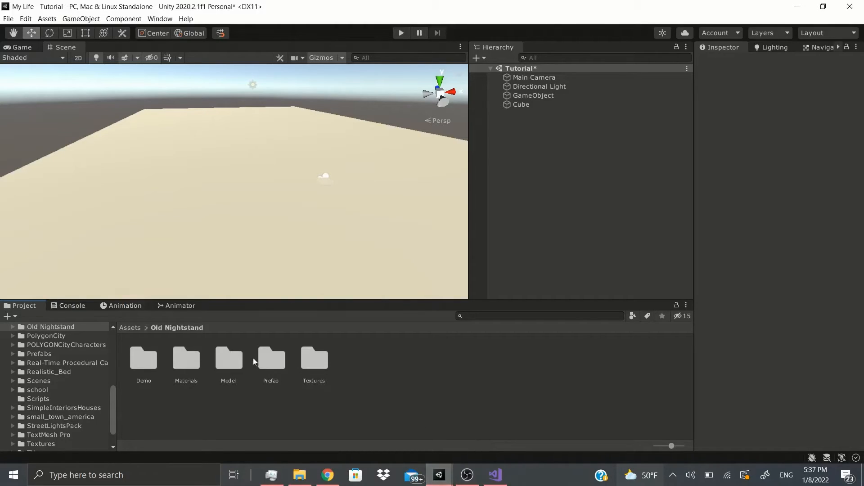
Step: Place the Old Nightstand prefab on the floor and rotate it to about -177.5 degrees on Y
{"action": "double_click", "coordinate": [266, 356]}
{"action": "left_click_drag", "start_coordinate": [143, 358], "coordinate": [234, 207]}
{"action": "key", "text": "f"}
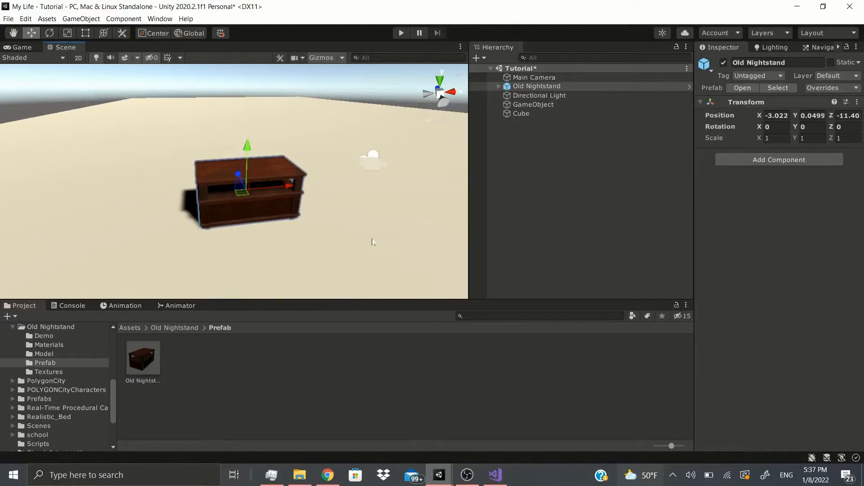
{"action": "left_click_drag", "start_coordinate": [795, 127], "coordinate": [53, 407]}
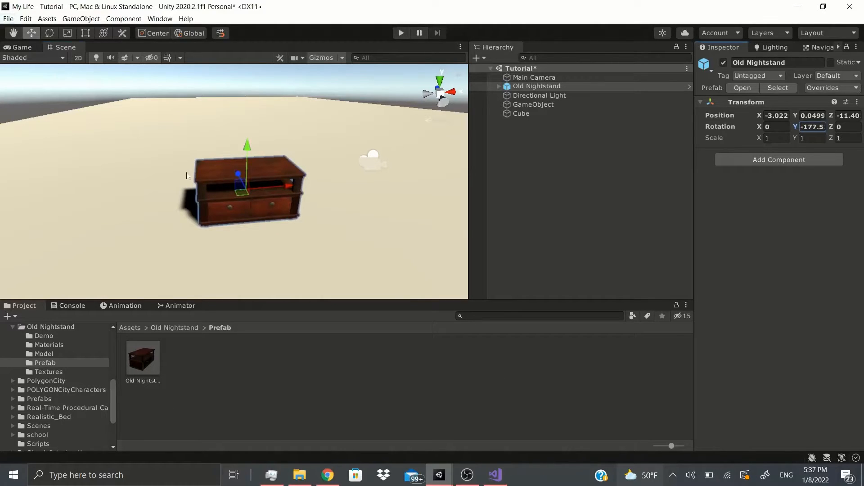
{"action": "scroll", "coordinate": [186, 175], "scroll_direction": "down", "scroll_amount": 4}
{"action": "scroll", "coordinate": [259, 155], "scroll_direction": "up", "scroll_amount": 2}
Step: Save the scene as a scene template in the Scenes folder, entering the file name TutorialTemplate
{"action": "left_click", "coordinate": [9, 18]}
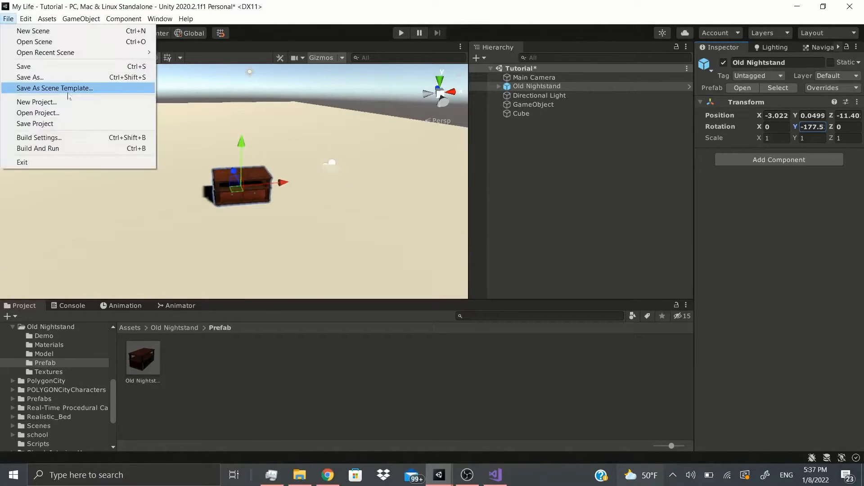
{"action": "left_click", "coordinate": [68, 93]}
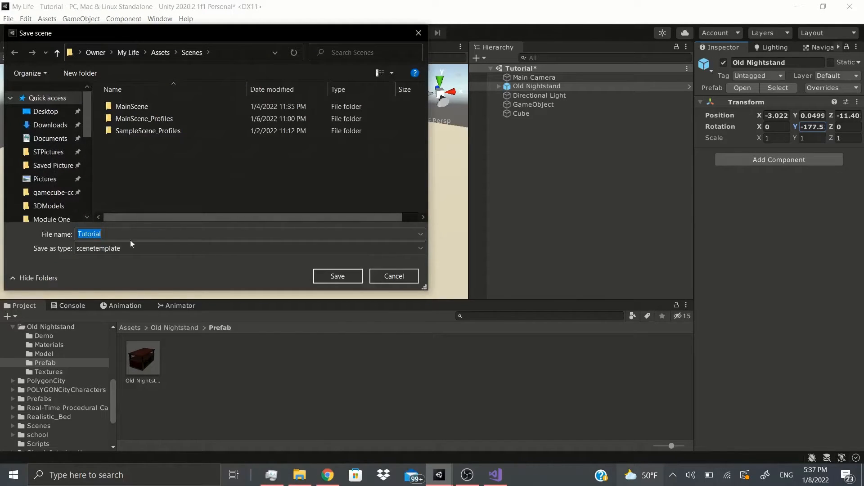
{"action": "key", "text": "End"}
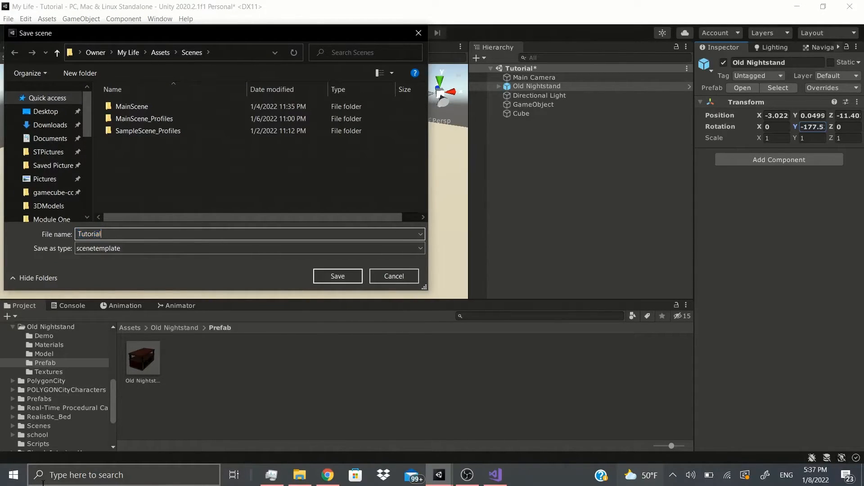
{"action": "type", "text": "Template"}
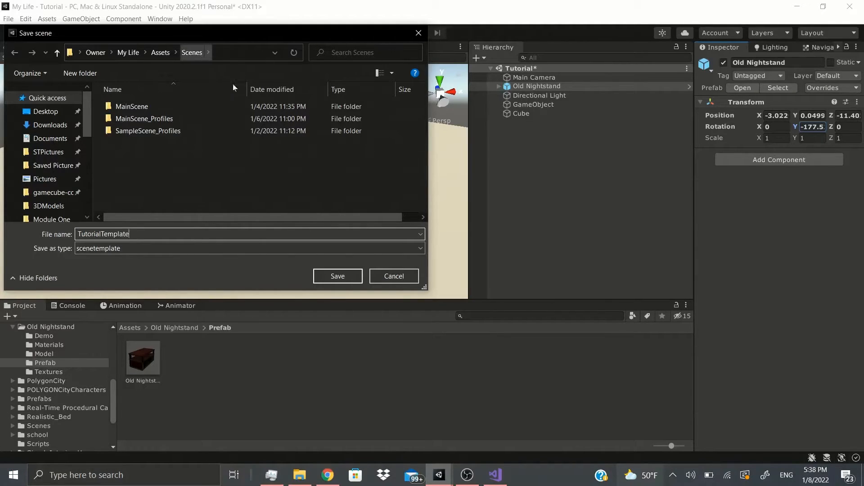
{"action": "left_click", "coordinate": [335, 276]}
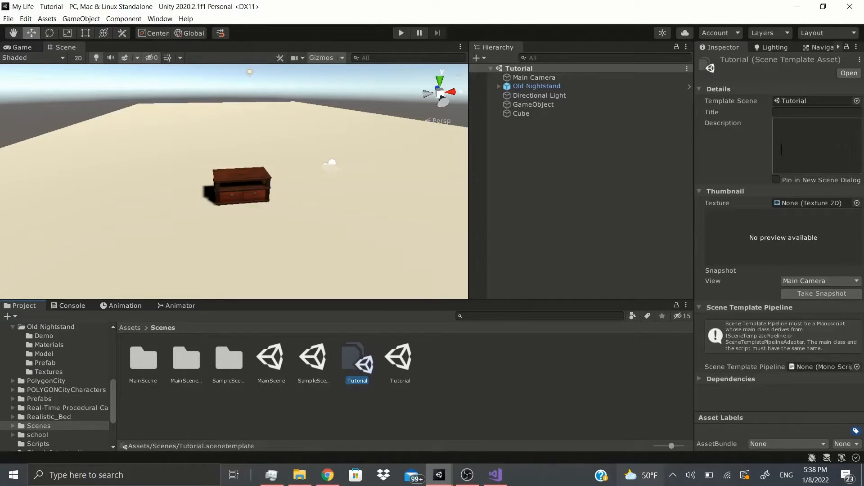
Step: Set the scene template's title to TutorialTemplete
{"action": "left_click", "coordinate": [792, 112]}
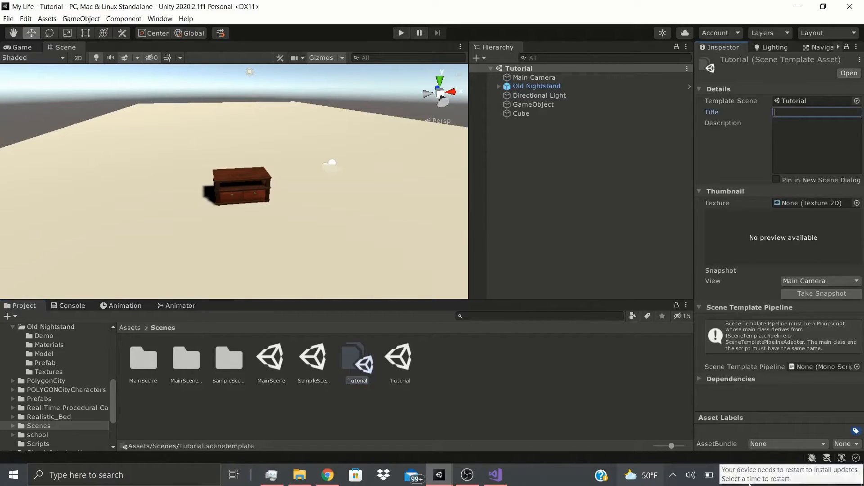
{"action": "type", "text": "Tut"}
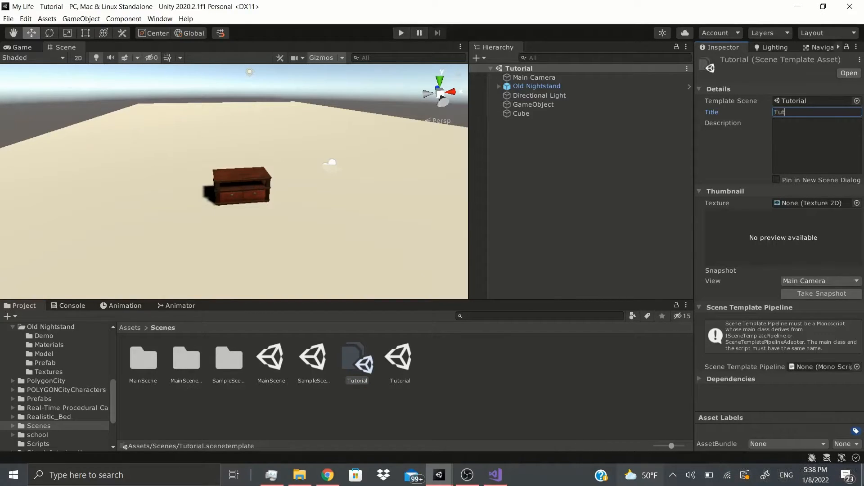
{"action": "type", "text": "orialTemplete"}
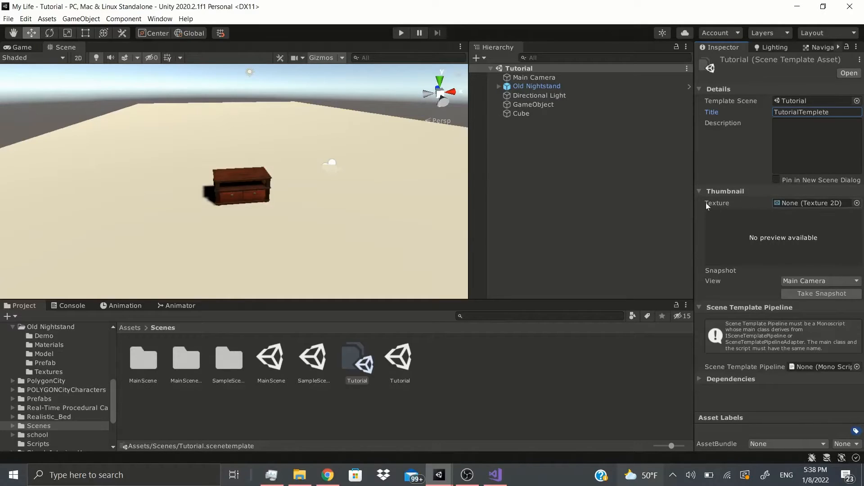
Step: Assign the Old_Nightstand_Albedo texture from the Old Nightstand Textures folder as the scene template's thumbnail
{"action": "left_click", "coordinate": [857, 203]}
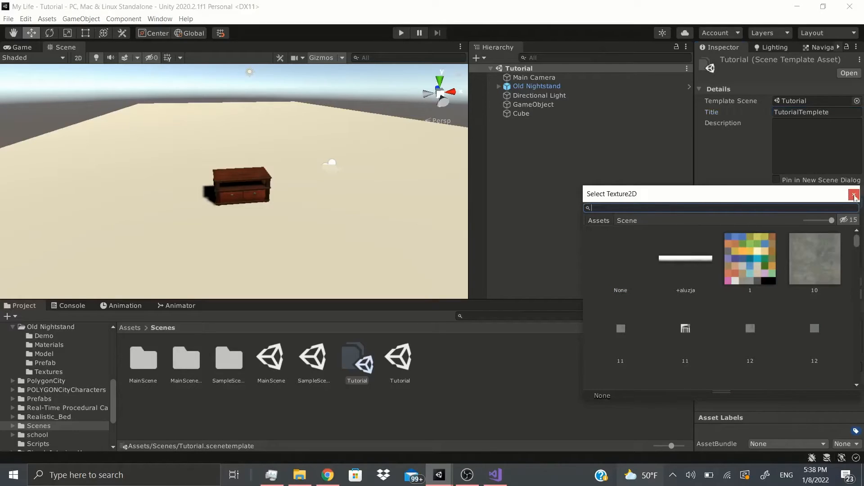
{"action": "left_click", "coordinate": [856, 194]}
{"action": "left_click", "coordinate": [145, 329]}
{"action": "left_click", "coordinate": [171, 108]}
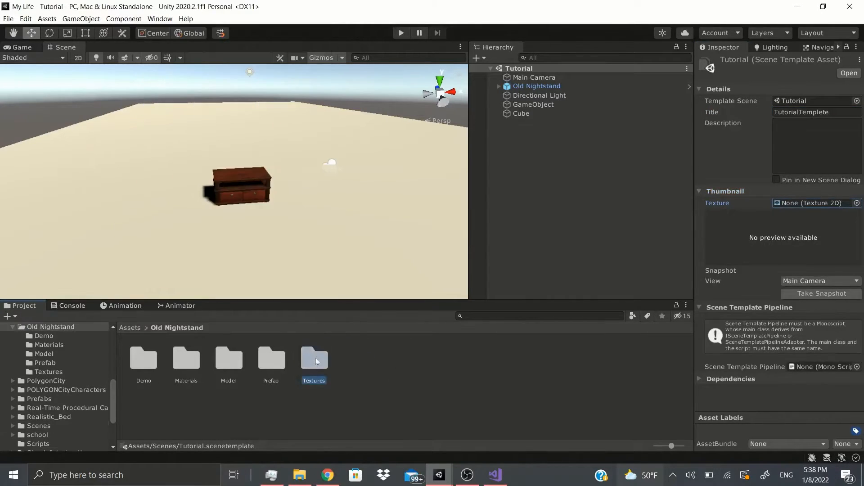
{"action": "double_click", "coordinate": [315, 358]}
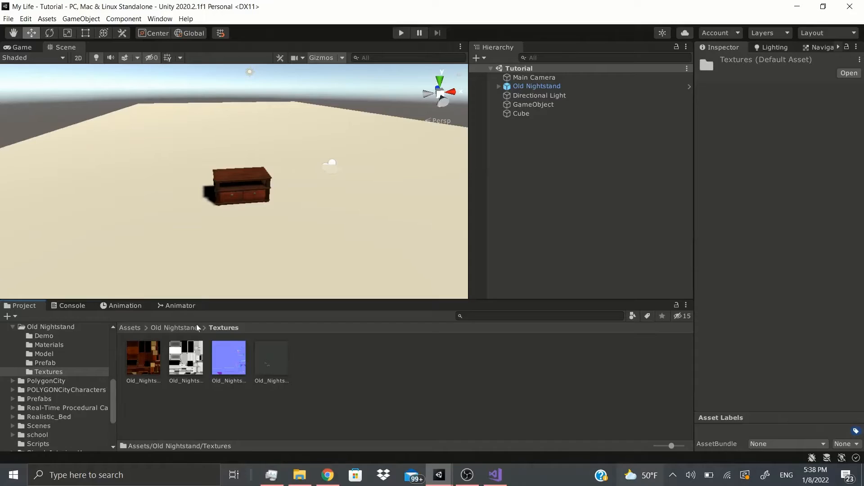
{"action": "key", "text": "ctrl+z"}
{"action": "left_click_drag", "start_coordinate": [134, 358], "coordinate": [806, 206]}
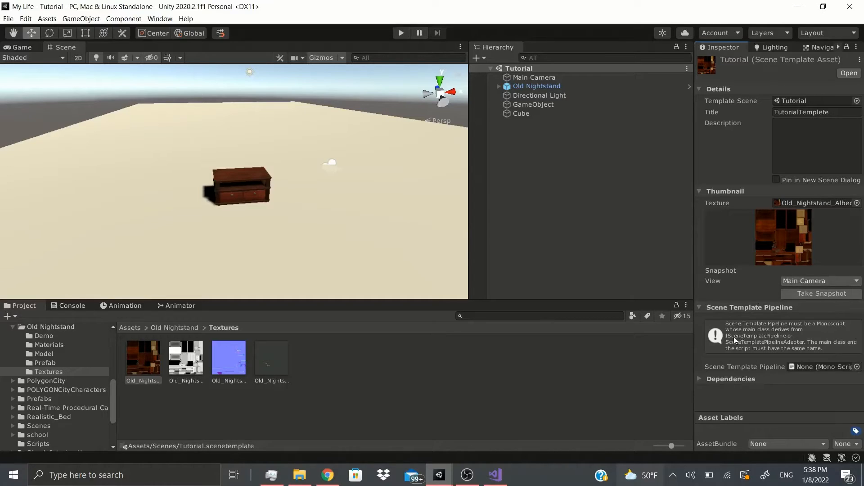
Step: Expand the scene template's Dependencies and review which assets are marked for cloning
{"action": "left_click", "coordinate": [701, 379]}
{"action": "scroll", "coordinate": [744, 298], "scroll_direction": "down", "scroll_amount": 4}
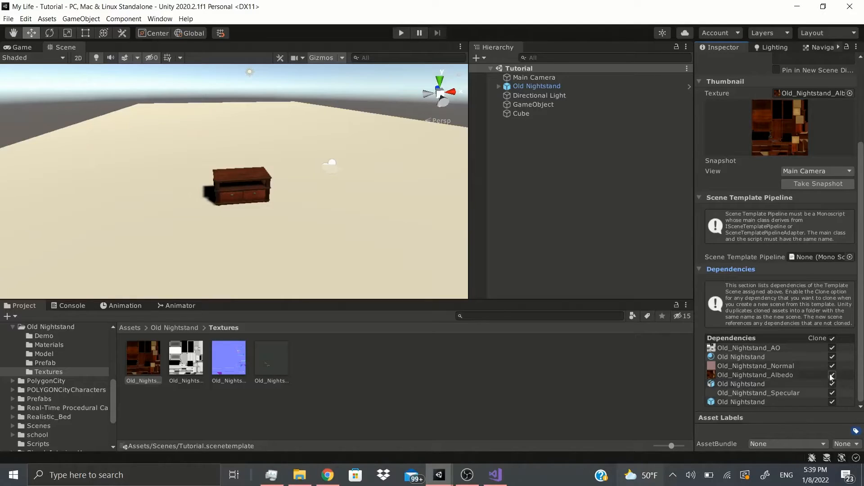
Step: Start a new scene and select TutorialTemplete among the project's scene templates to view its details
{"action": "left_click", "coordinate": [8, 19]}
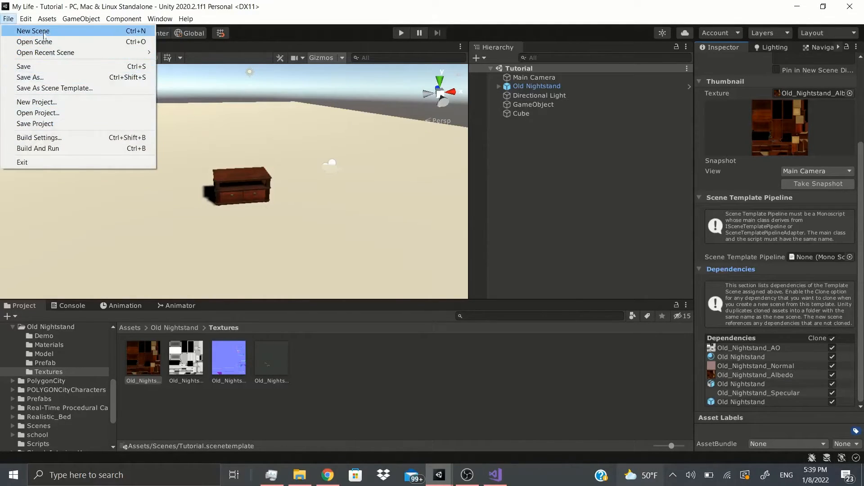
{"action": "left_click", "coordinate": [43, 32]}
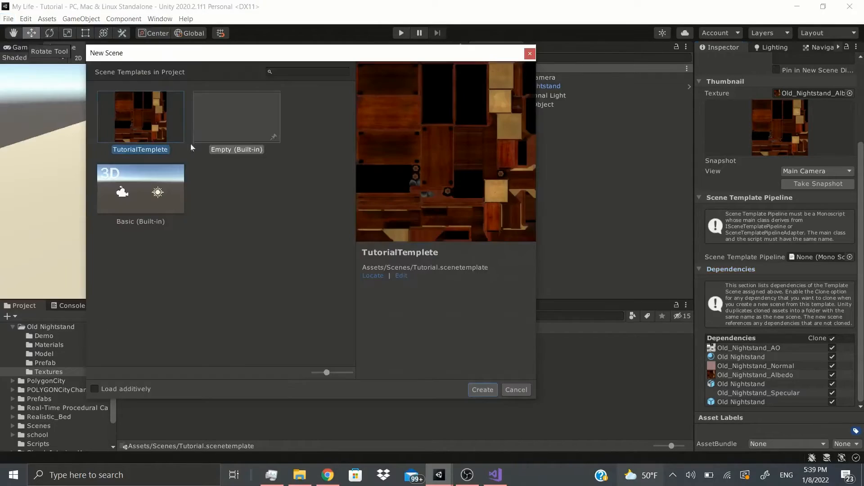
{"action": "left_click", "coordinate": [154, 106]}
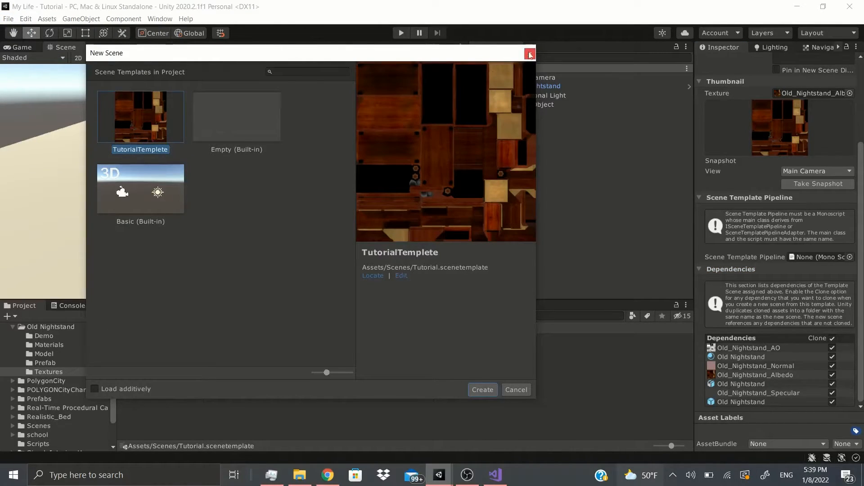
Step: Leave the New Scene dialog and enable pinning TutorialTemplete to it in the scene template's settings
{"action": "left_click", "coordinate": [178, 137]}
{"action": "left_click", "coordinate": [530, 54]}
{"action": "left_click", "coordinate": [777, 71]}
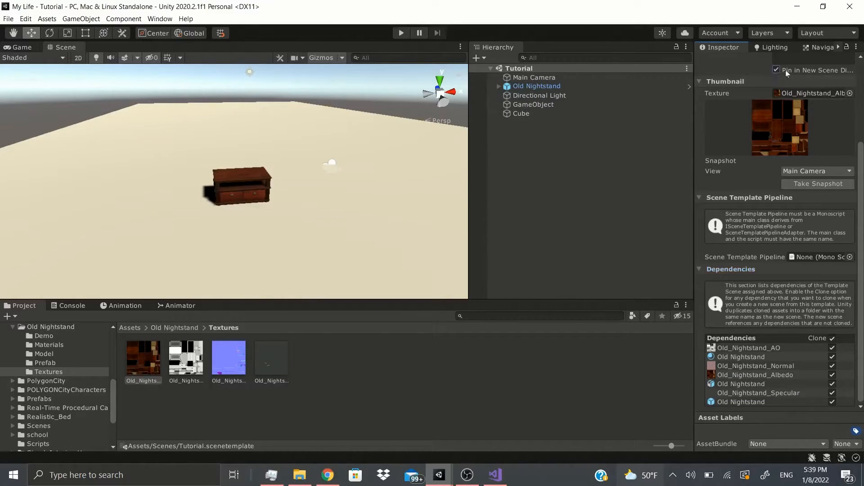
Step: Reopen the New Scene dialog, unpin TutorialTemplete there and cancel without creating a scene
{"action": "left_click", "coordinate": [8, 19]}
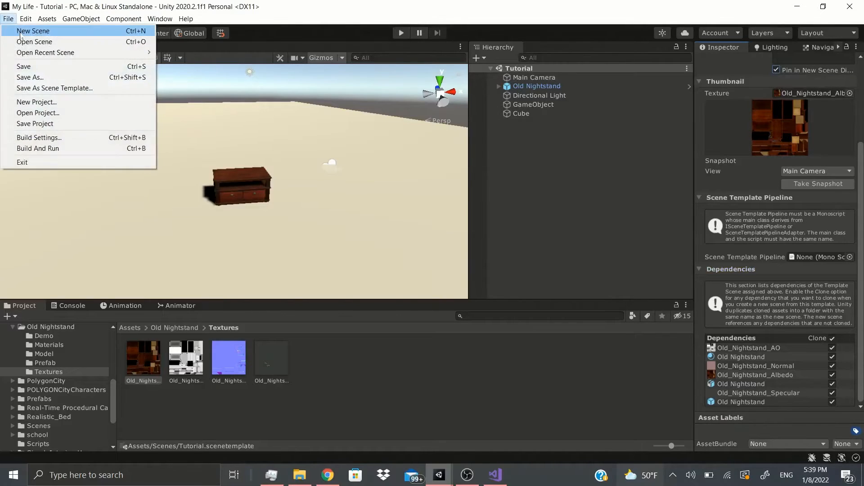
{"action": "left_click", "coordinate": [32, 32]}
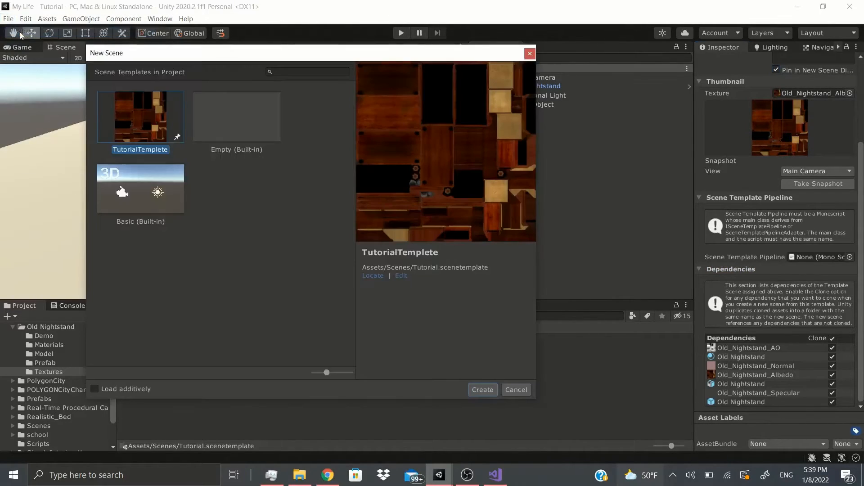
{"action": "left_click", "coordinate": [177, 137]}
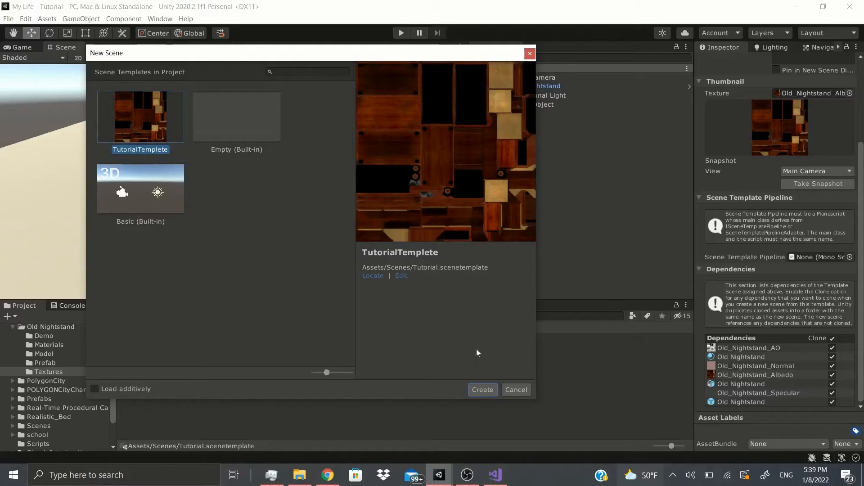
{"action": "left_click", "coordinate": [515, 389]}
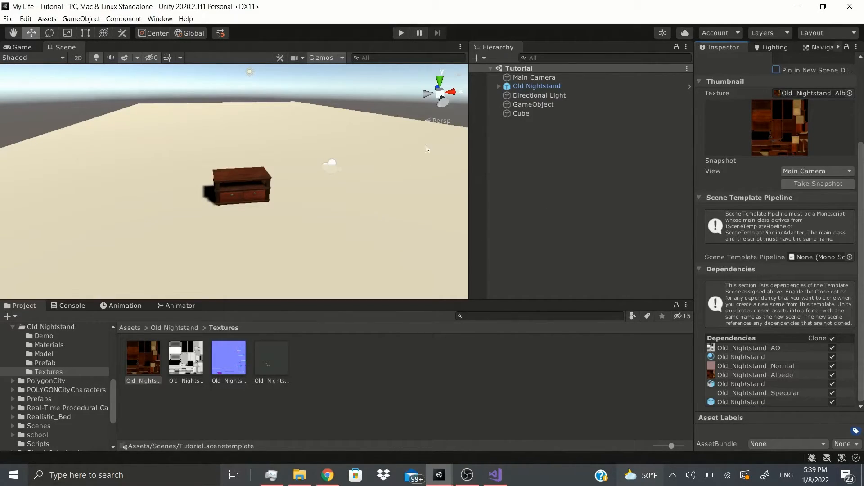
Step: Move the Main Camera in front of the nightstand to about X -3.1, Y 0.48, Z -12.5 and show the game view
{"action": "left_click", "coordinate": [565, 80]}
{"action": "left_click_drag", "start_coordinate": [344, 118], "coordinate": [256, 194]}
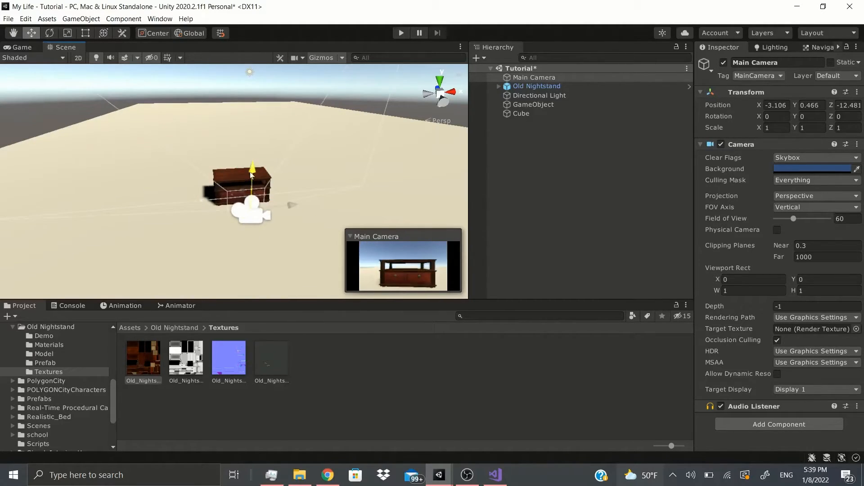
{"action": "left_click", "coordinate": [20, 47]}
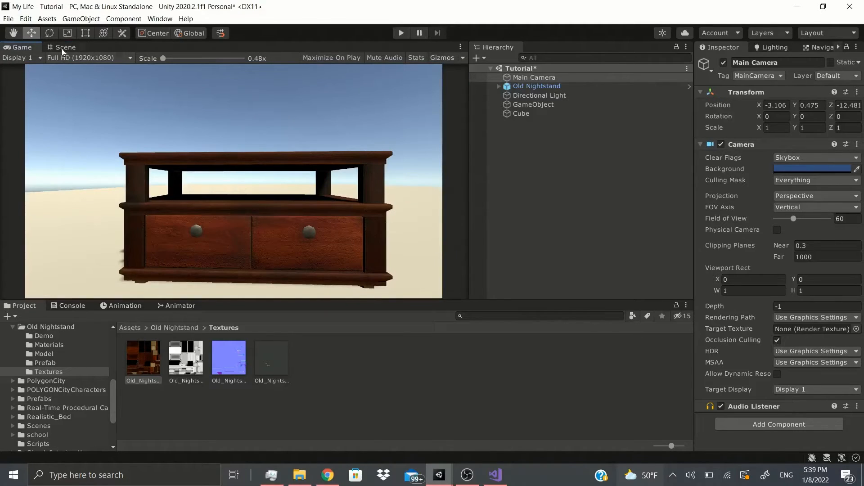
Step: Select the Tutorial scene template in the Scenes folder and take a Game View snapshot as its thumbnail
{"action": "left_click", "coordinate": [206, 330]}
{"action": "left_click", "coordinate": [145, 328]}
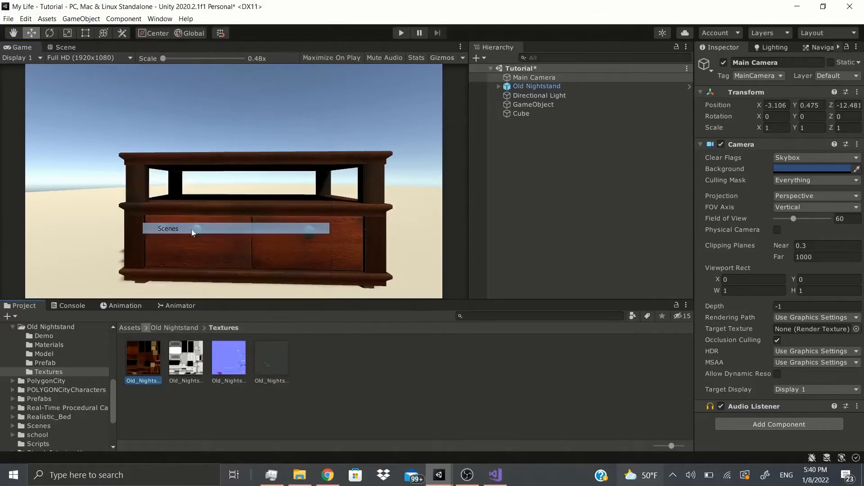
{"action": "left_click", "coordinate": [192, 229]}
{"action": "left_click", "coordinate": [357, 358]}
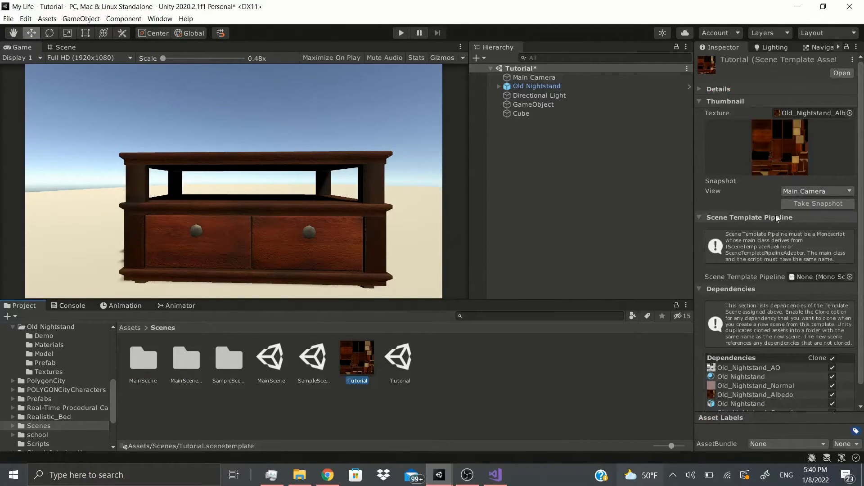
{"action": "left_click", "coordinate": [801, 192]}
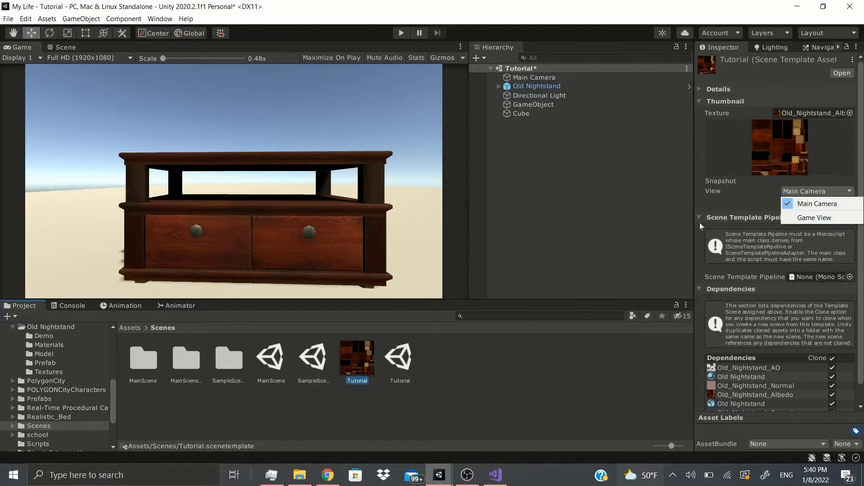
{"action": "left_click", "coordinate": [808, 217]}
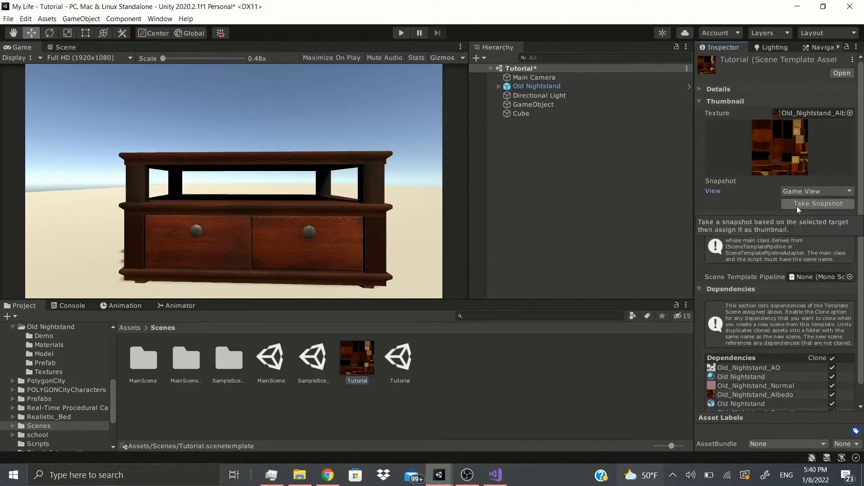
{"action": "left_click", "coordinate": [798, 208]}
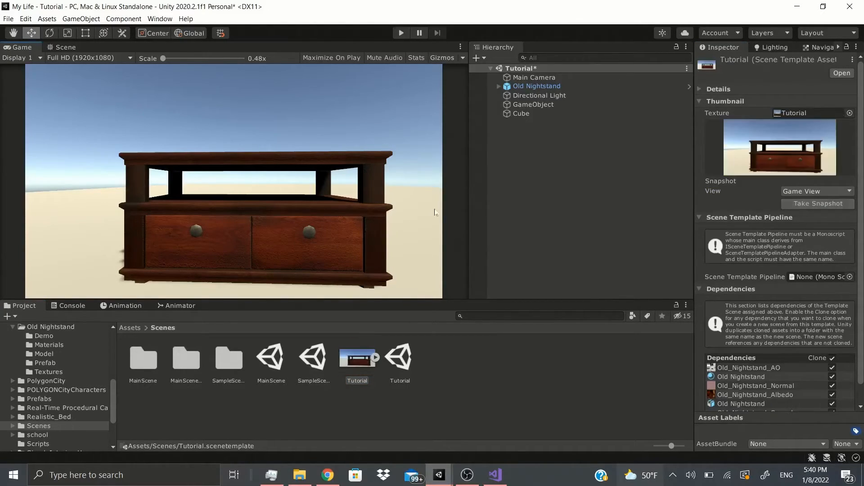
Step: Check TutorialTemplete's new thumbnail in the New Scene dialog and close the dialog
{"action": "left_click", "coordinate": [9, 19]}
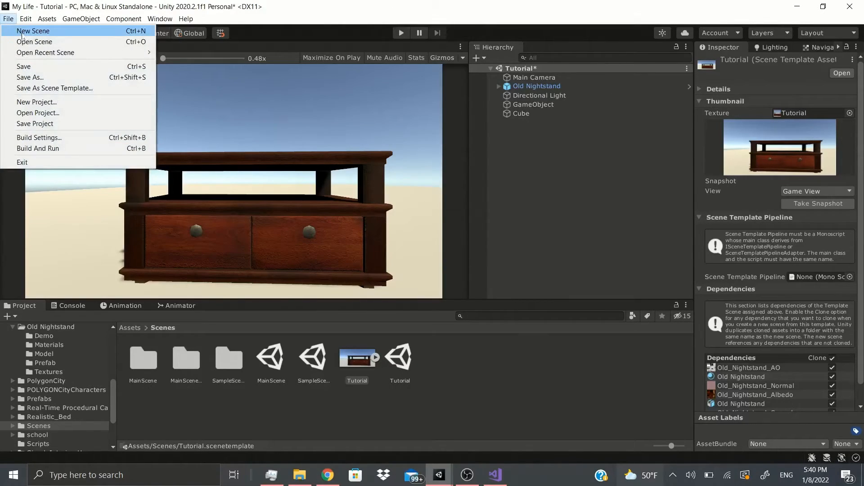
{"action": "left_click", "coordinate": [32, 30]}
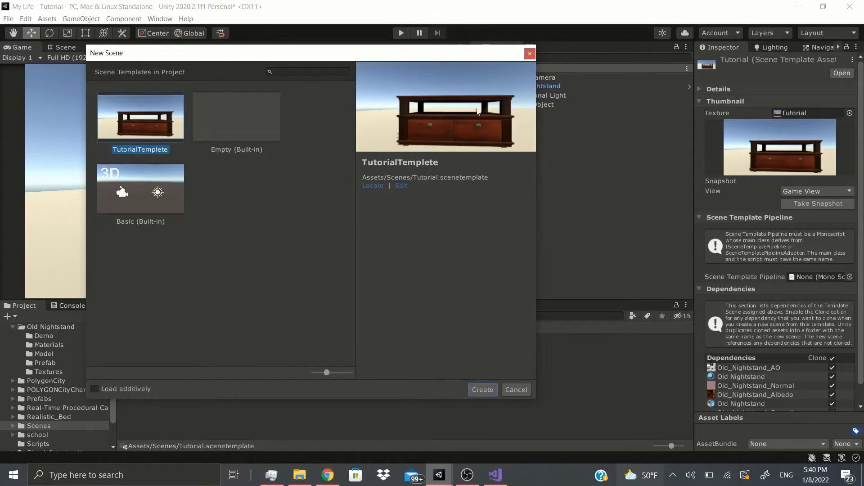
{"action": "left_click", "coordinate": [530, 54]}
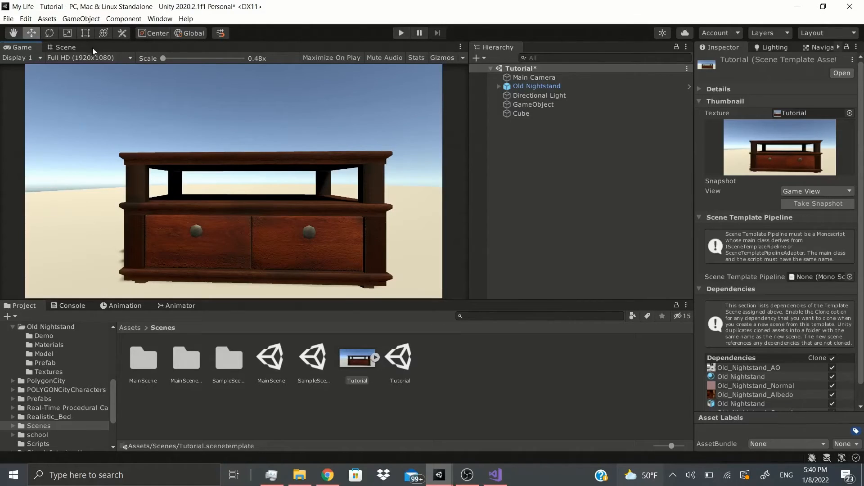
Step: View the Save As dialog for the scene and cancel it
{"action": "left_click", "coordinate": [8, 18]}
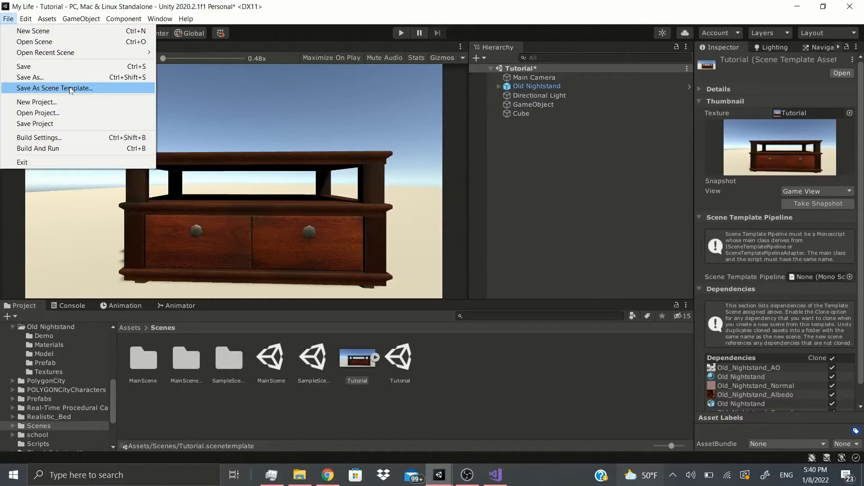
{"action": "left_click", "coordinate": [40, 78]}
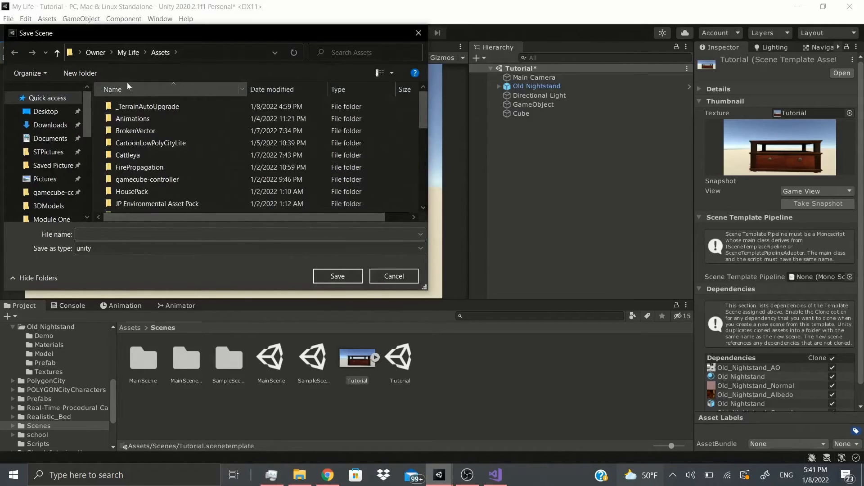
{"action": "left_click", "coordinate": [394, 276]}
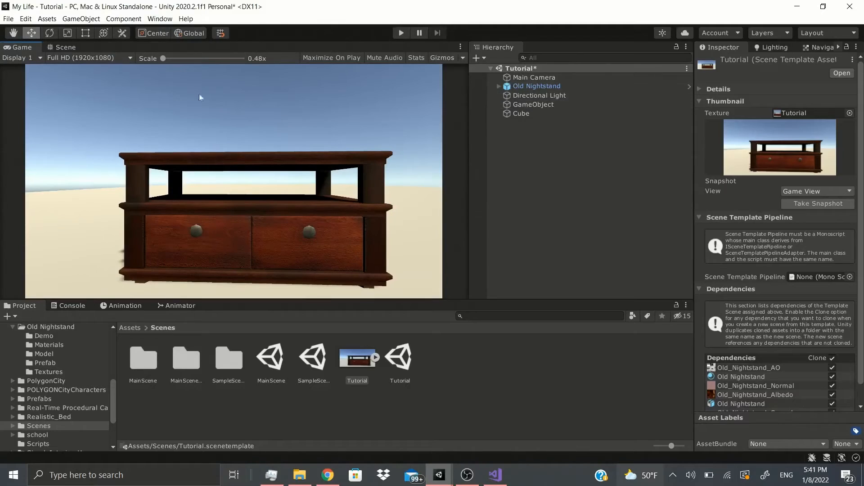
Step: Save the changes to the current Tutorial scene
{"action": "left_click", "coordinate": [13, 19]}
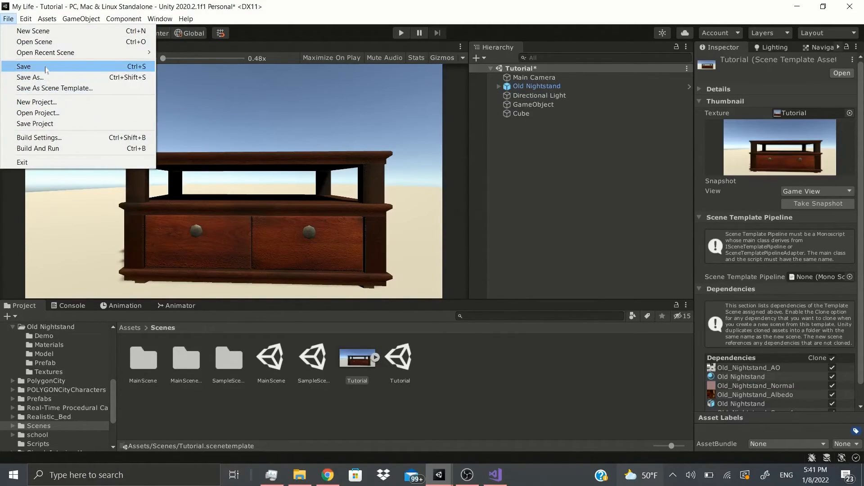
{"action": "left_click", "coordinate": [306, 150]}
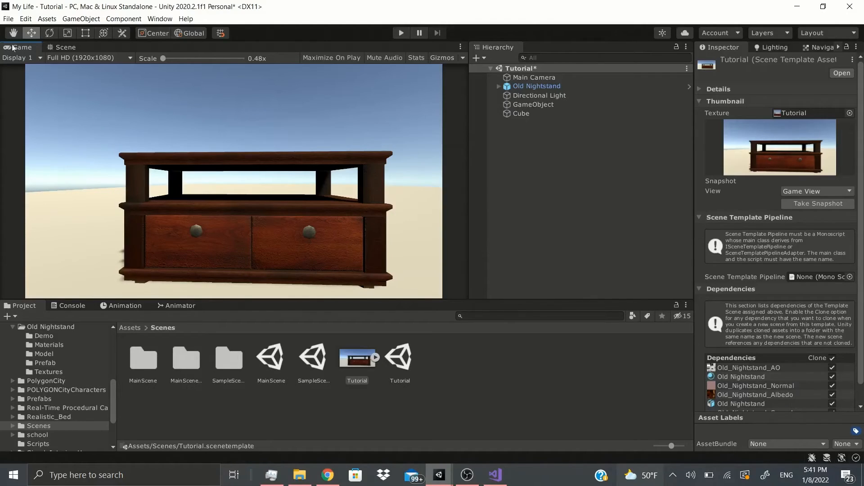
{"action": "left_click", "coordinate": [8, 18]}
{"action": "mouse_move", "coordinate": [47, 18]}
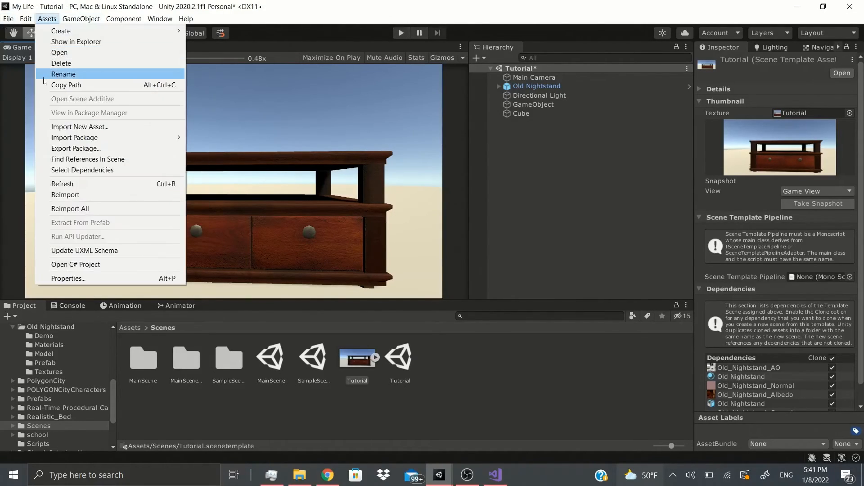
{"action": "mouse_move", "coordinate": [8, 18]}
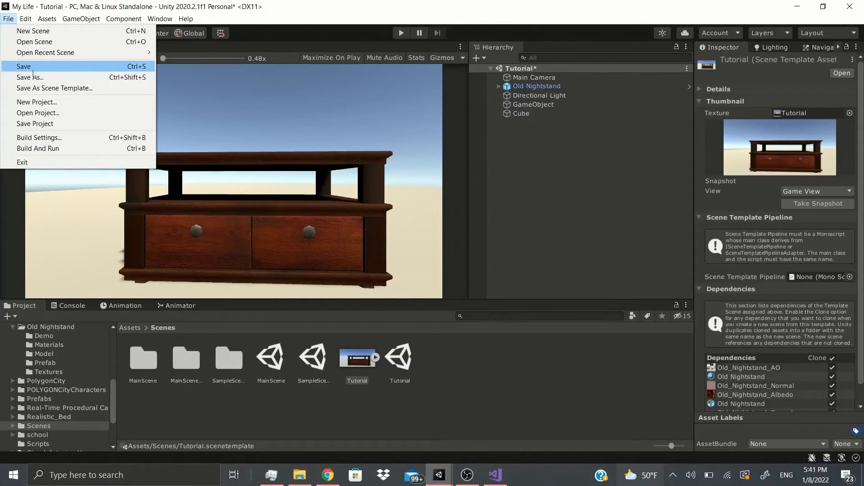
{"action": "left_click", "coordinate": [33, 70]}
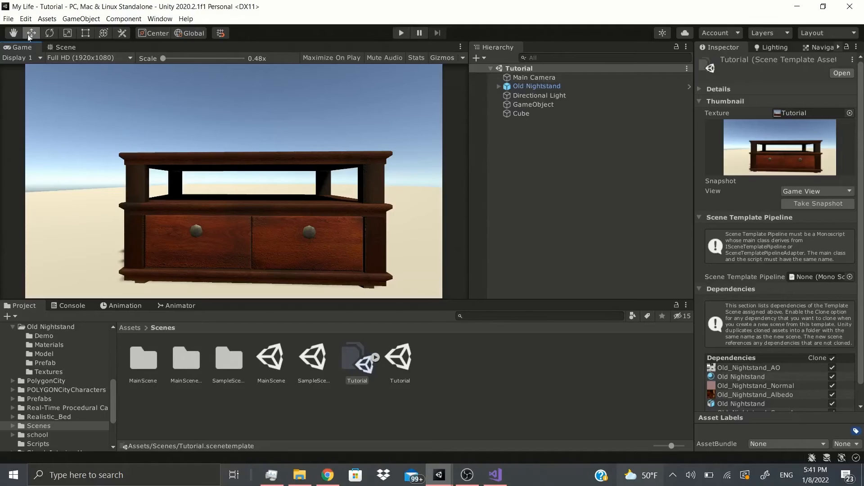
Step: Review the recent scenes, then browse the Scenes folder in the Load Scene dialog and cancel without opening one
{"action": "left_click", "coordinate": [8, 18]}
{"action": "mouse_move", "coordinate": [34, 55]}
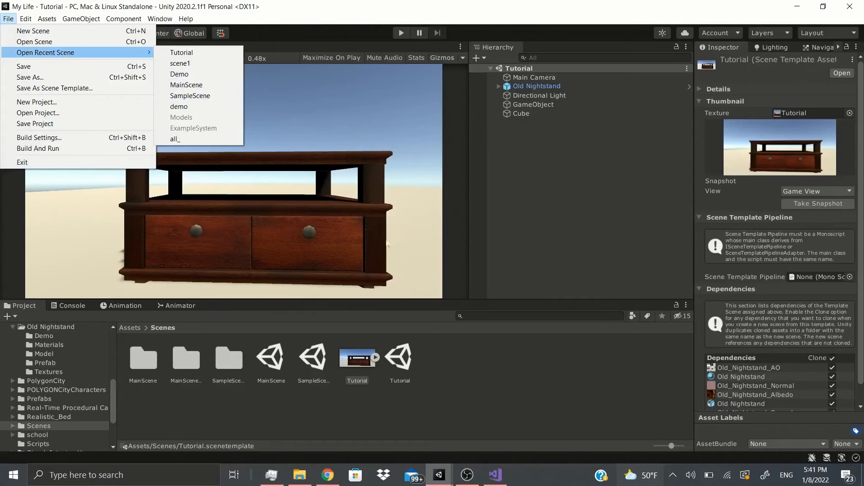
{"action": "left_click", "coordinate": [68, 42]}
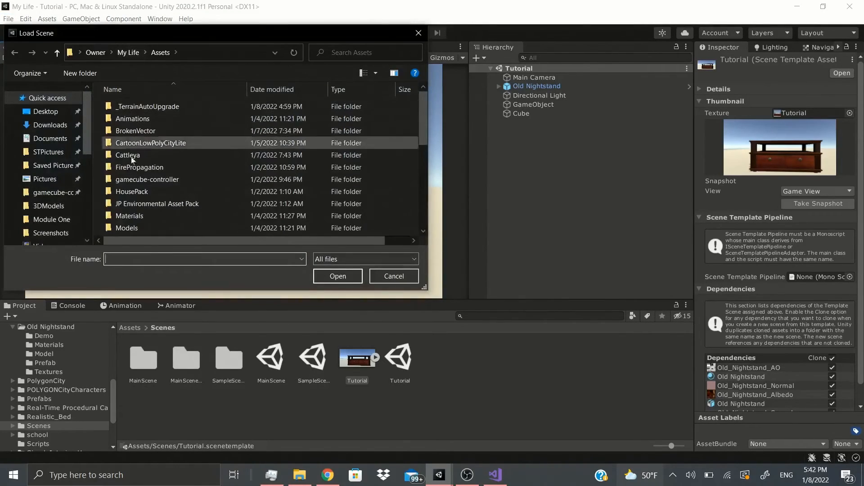
{"action": "scroll", "coordinate": [179, 146], "scroll_direction": "down", "scroll_amount": 5}
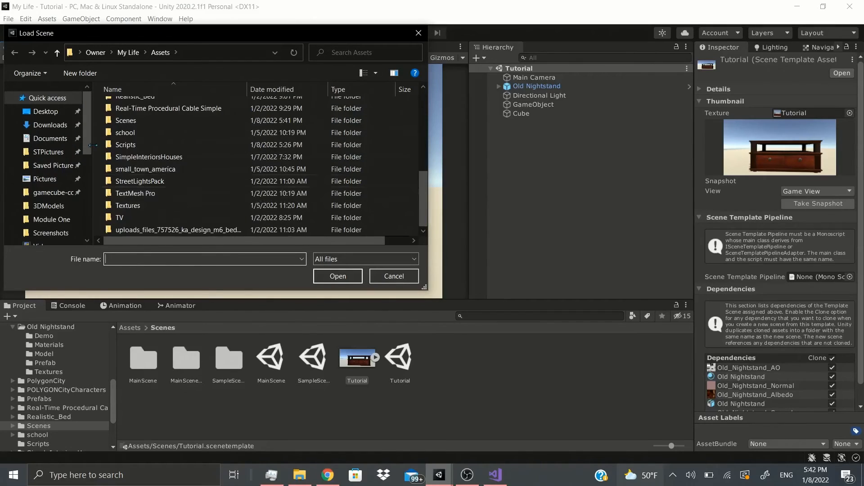
{"action": "left_click", "coordinate": [135, 121]}
{"action": "double_click", "coordinate": [135, 120]}
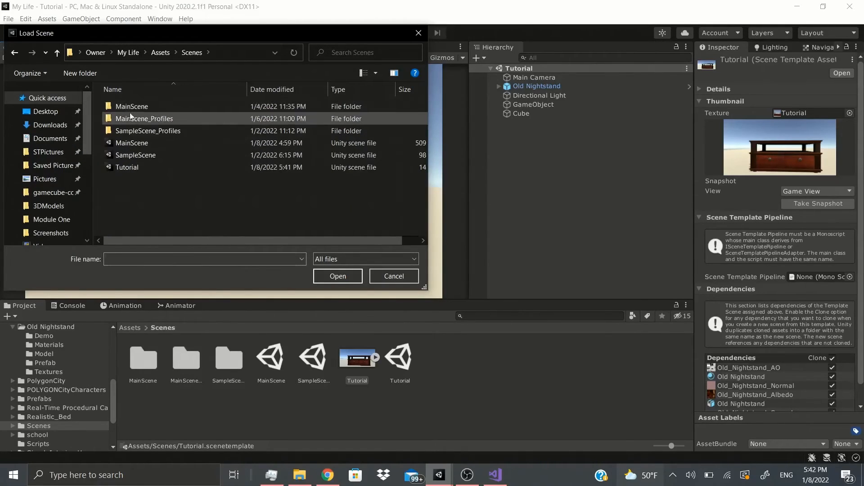
{"action": "left_click", "coordinate": [387, 276]}
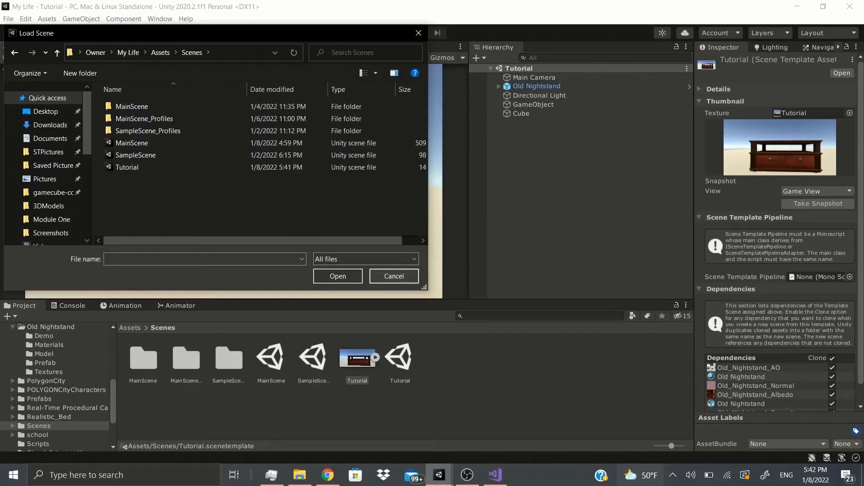
Step: Look over the available templates for a new scene and cancel without creating one
{"action": "left_click", "coordinate": [8, 19]}
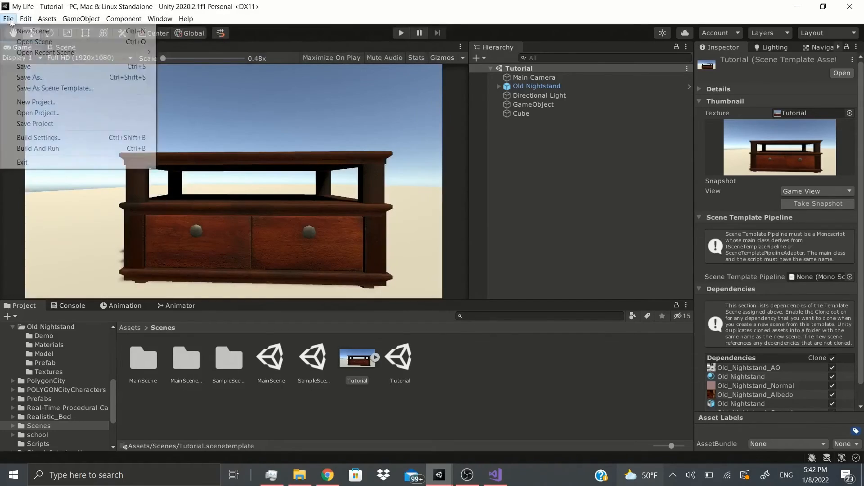
{"action": "left_click", "coordinate": [33, 32]}
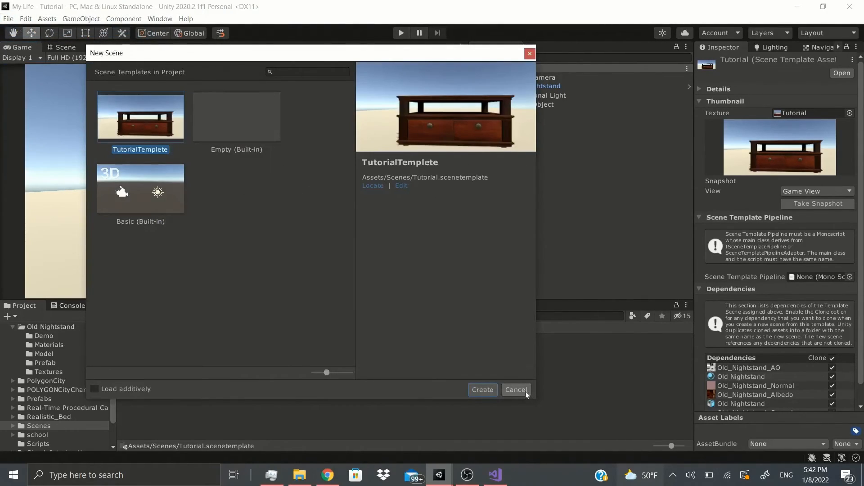
{"action": "left_click", "coordinate": [526, 390]}
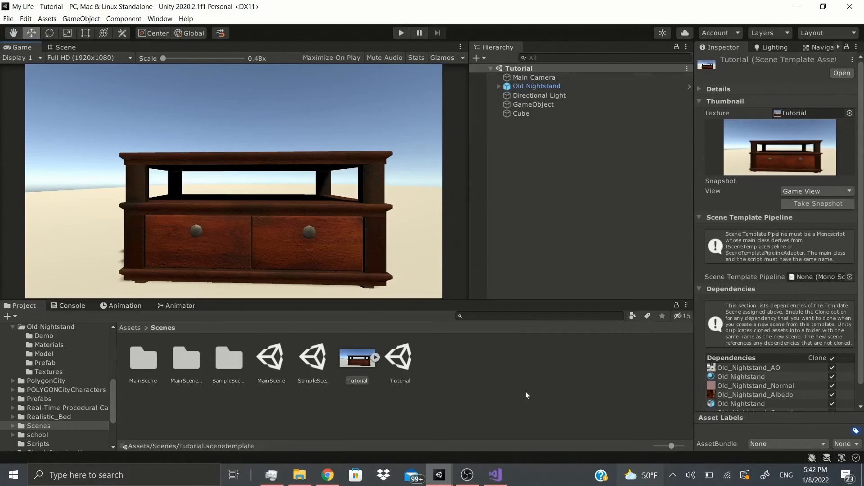
Step: Examine the asset types that can be created in the Scenes folder, without creating any
{"action": "left_click", "coordinate": [6, 19]}
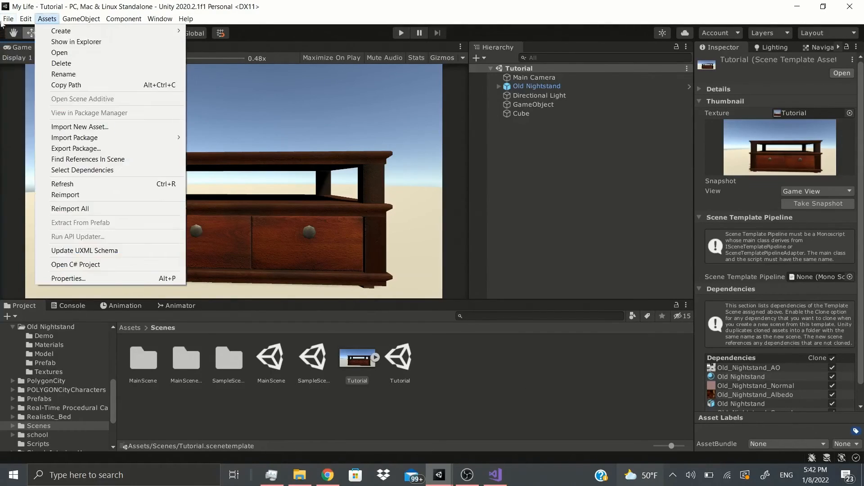
{"action": "left_click", "coordinate": [539, 393]}
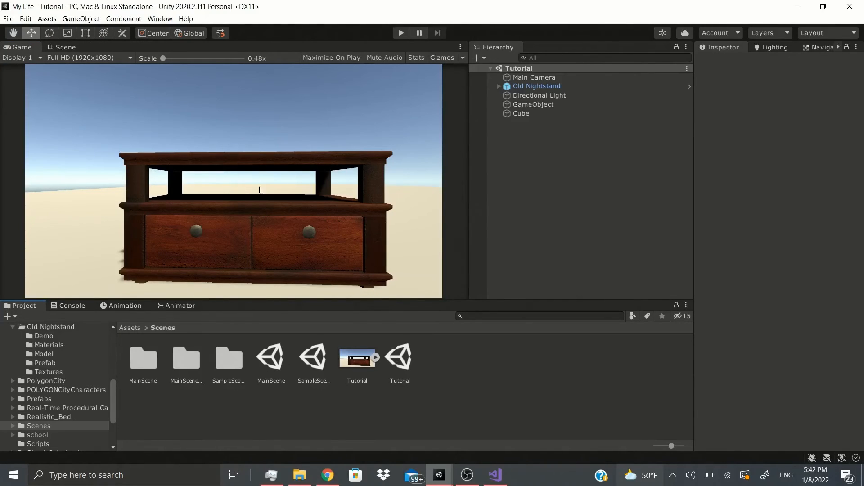
{"action": "right_click", "coordinate": [488, 380]}
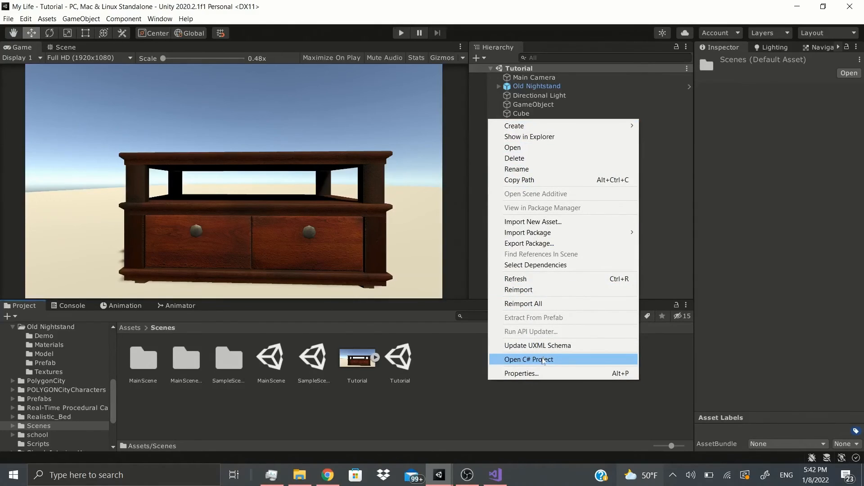
{"action": "mouse_move", "coordinate": [550, 124]}
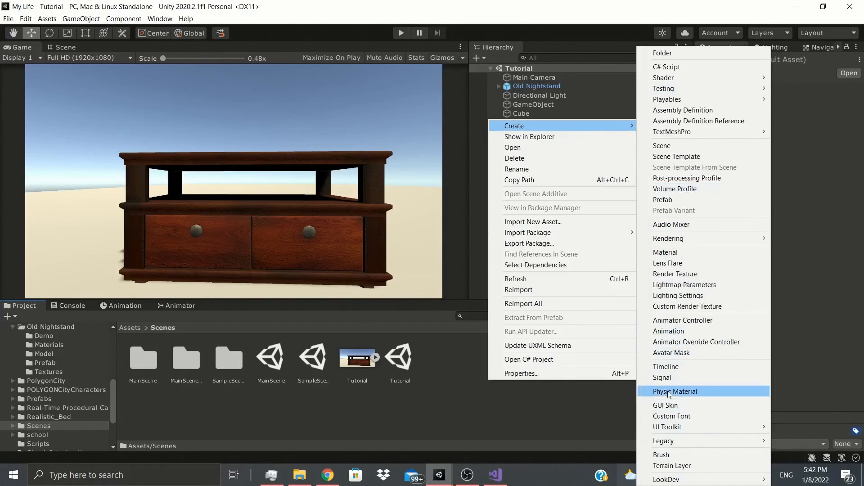
{"action": "mouse_move", "coordinate": [714, 481]}
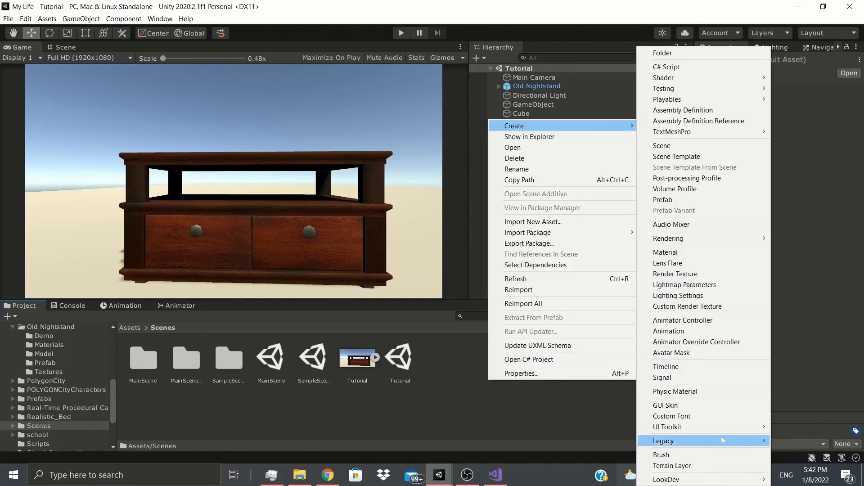
{"action": "mouse_move", "coordinate": [722, 437]}
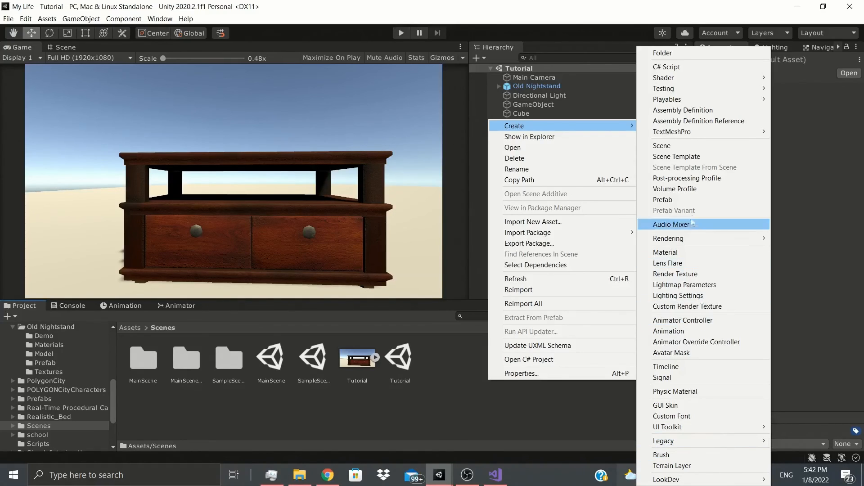
{"action": "left_click", "coordinate": [477, 418]}
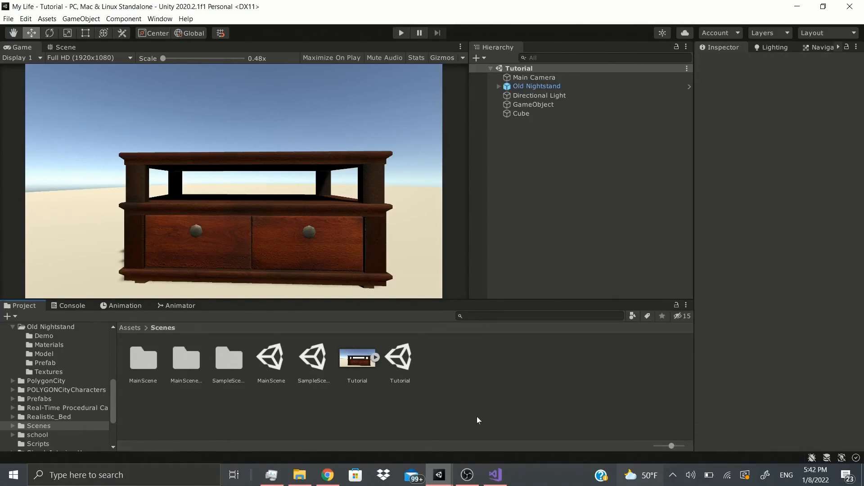